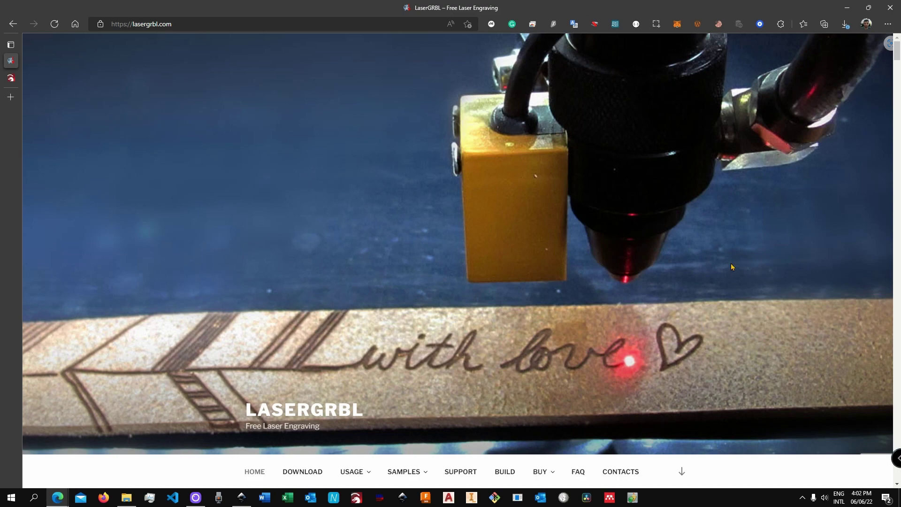
- Download the LaserGRBL install.exe from the website's Download section, then minimize Edge
{"action": "scroll", "coordinate": [734, 267], "scroll_direction": "down", "scroll_amount": 5}
{"action": "scroll", "coordinate": [735, 267], "scroll_direction": "down", "scroll_amount": 12}
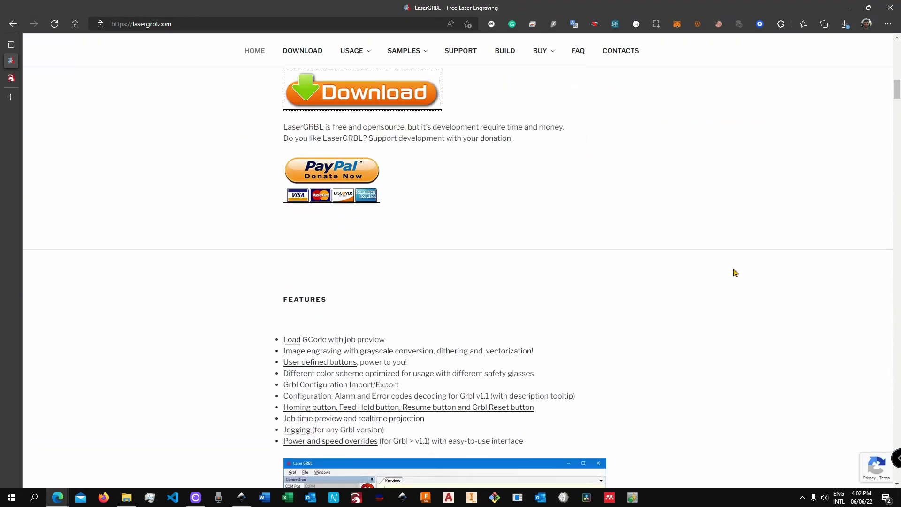
{"action": "scroll", "coordinate": [694, 280], "scroll_direction": "up", "scroll_amount": 4}
{"action": "left_click", "coordinate": [333, 304]}
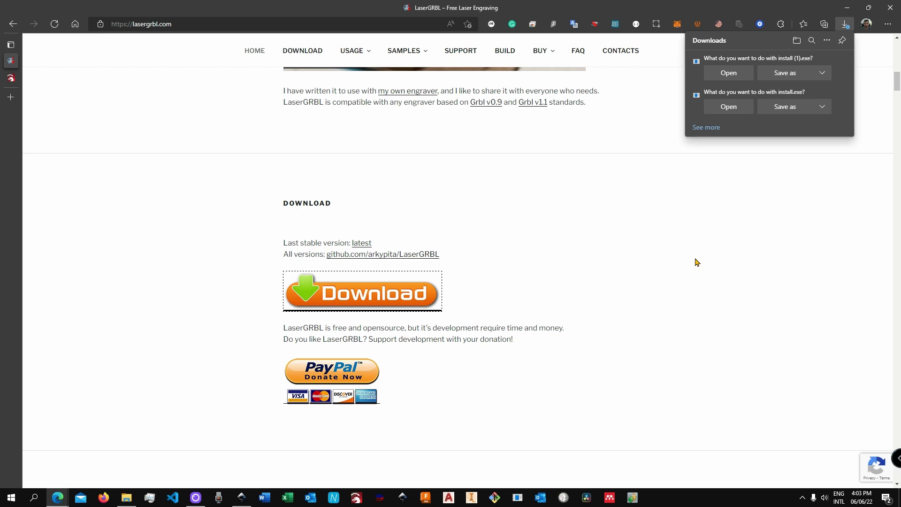
{"action": "left_click", "coordinate": [731, 215]}
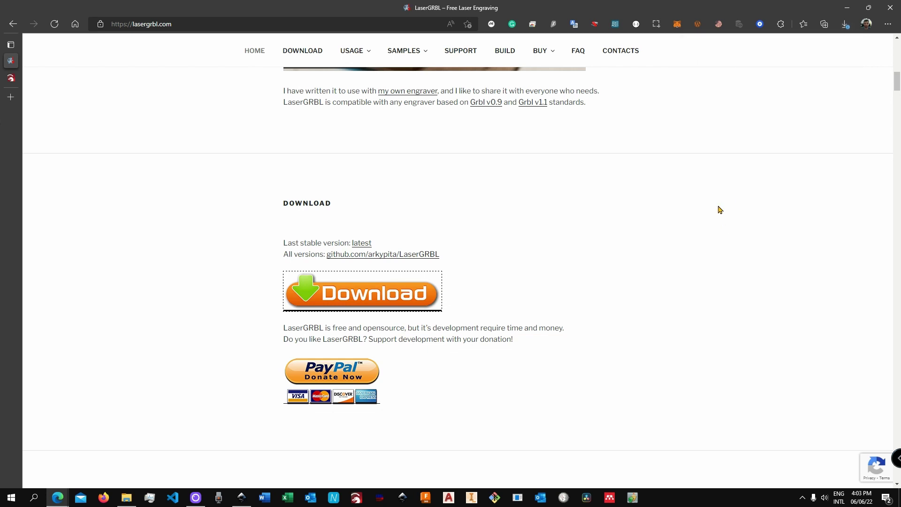
{"action": "left_click", "coordinate": [847, 7]}
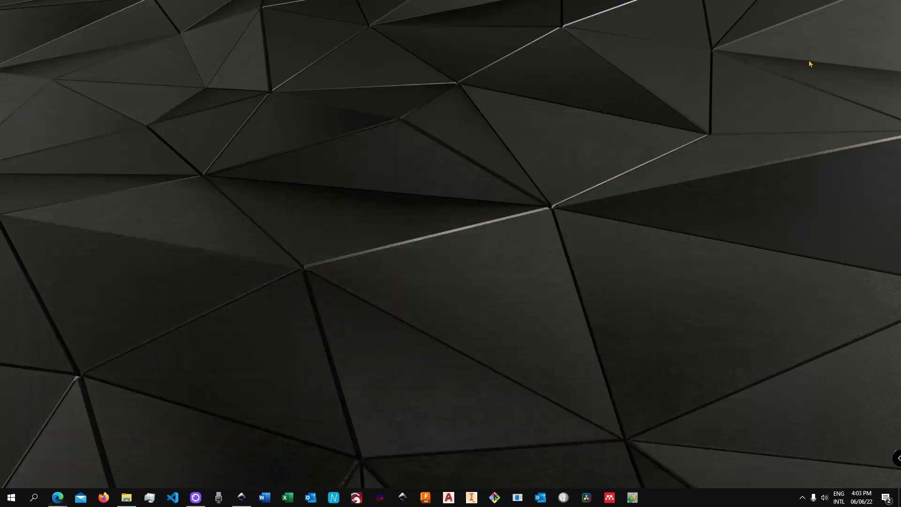
- Start LaserGRBL v4.8.2 from the taskbar and maximize its window
{"action": "left_click", "coordinate": [379, 497]}
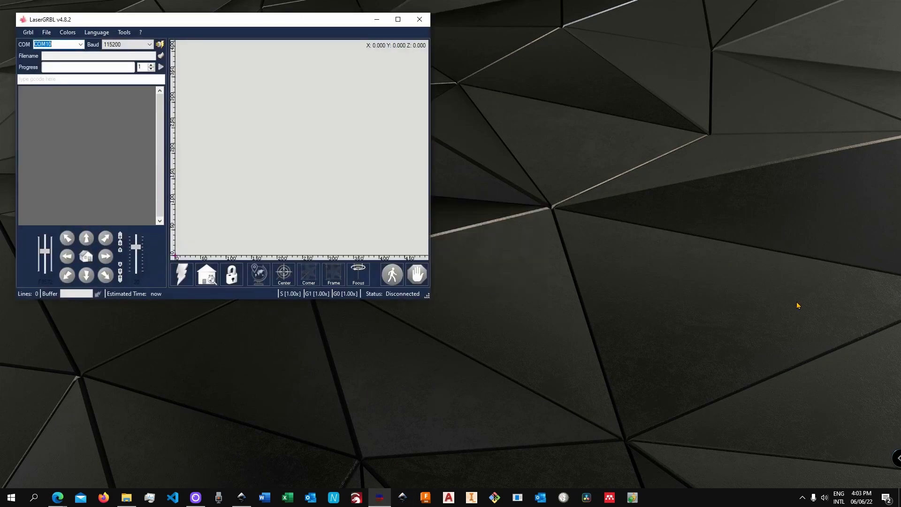
{"action": "left_click", "coordinate": [398, 19]}
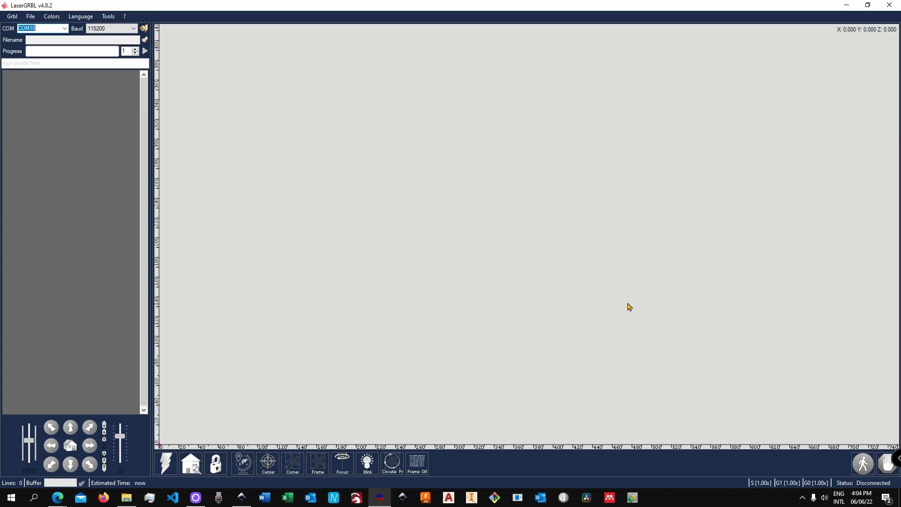
- Bring up Trebble Clef.svg in Inkscape, then minimize Inkscape back to LaserGRBL
{"action": "left_click", "coordinate": [243, 498]}
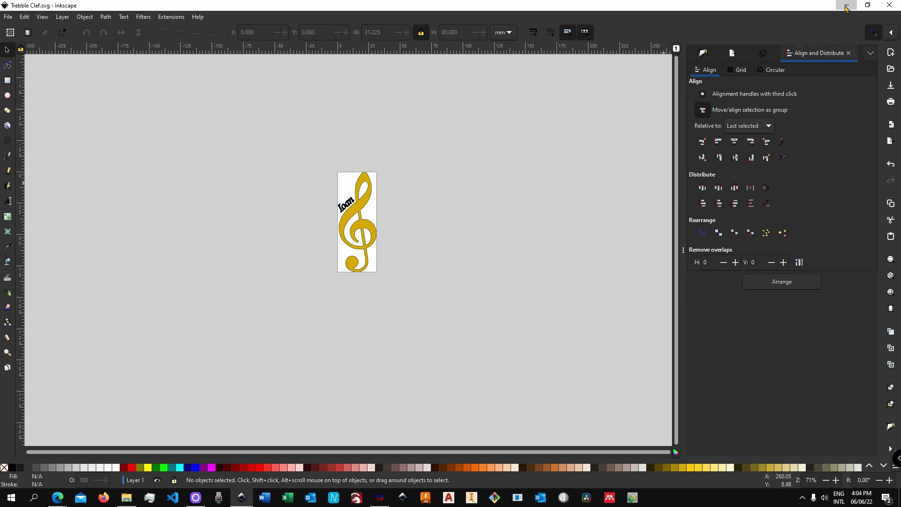
{"action": "left_click", "coordinate": [847, 5]}
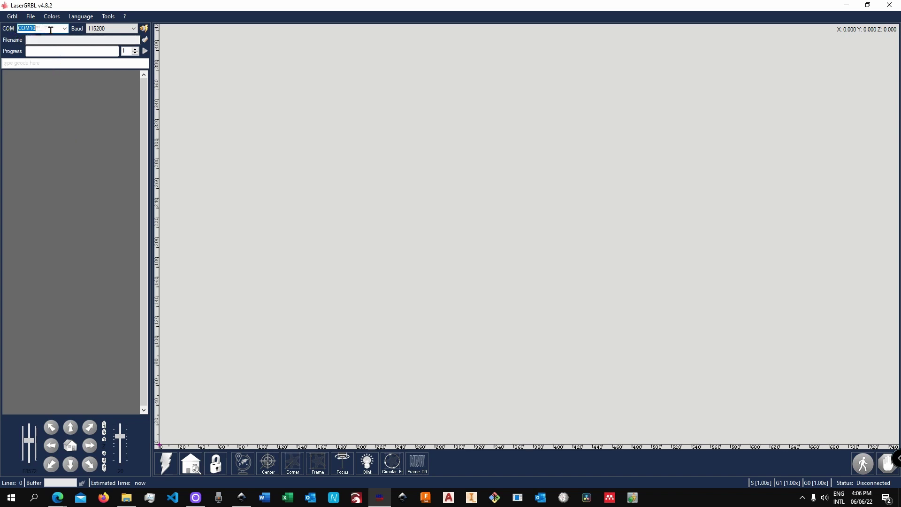
- Connect to the Grbl engraver on COM10 and send the $H homing command
{"action": "left_click", "coordinate": [64, 28]}
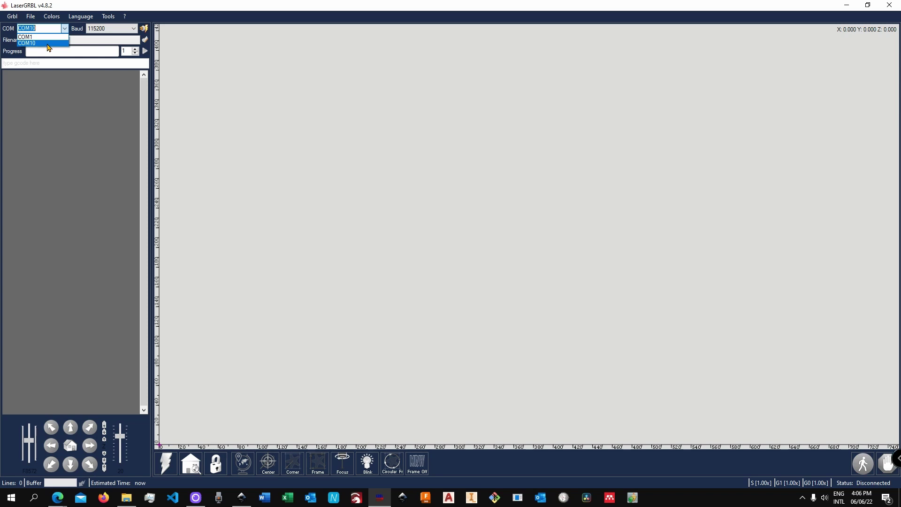
{"action": "left_click", "coordinate": [48, 44]}
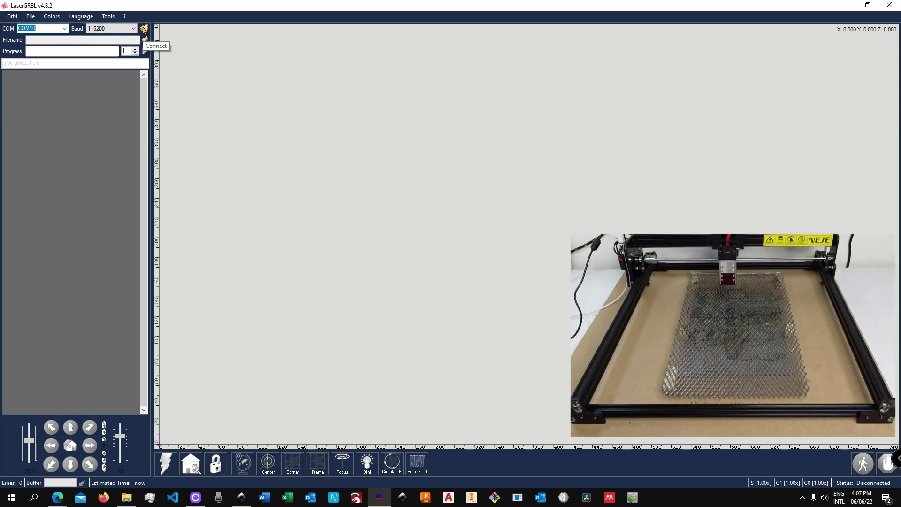
{"action": "left_click", "coordinate": [144, 29]}
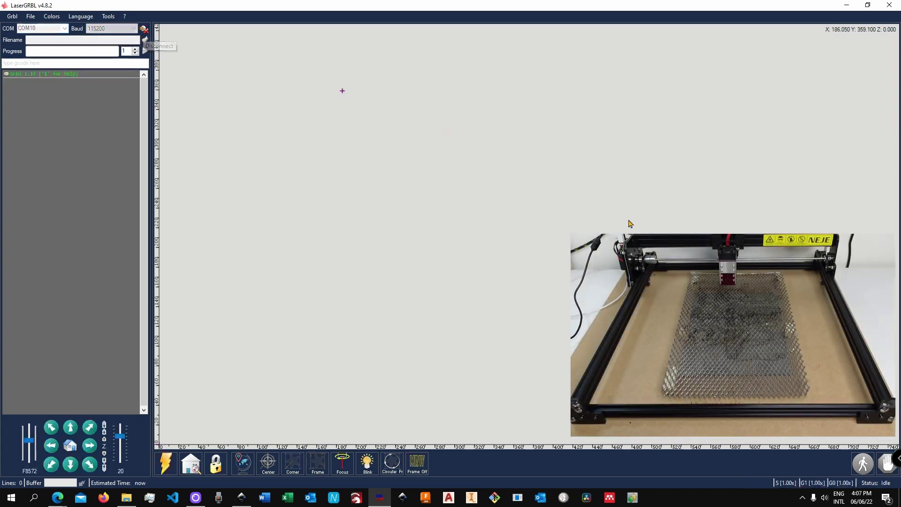
{"action": "left_click", "coordinate": [192, 463]}
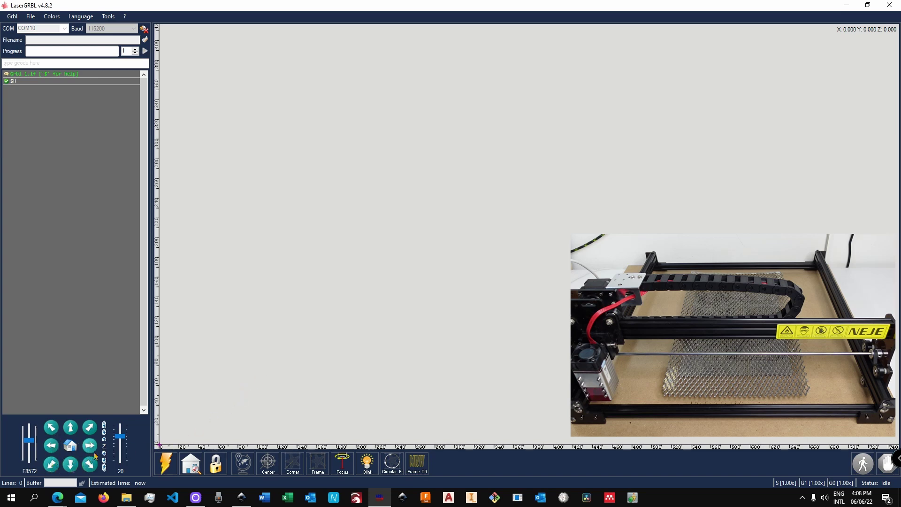
- Jog the laser head along X and Y, lowering the jog speed to F3090
{"action": "double_click", "coordinate": [90, 446]}
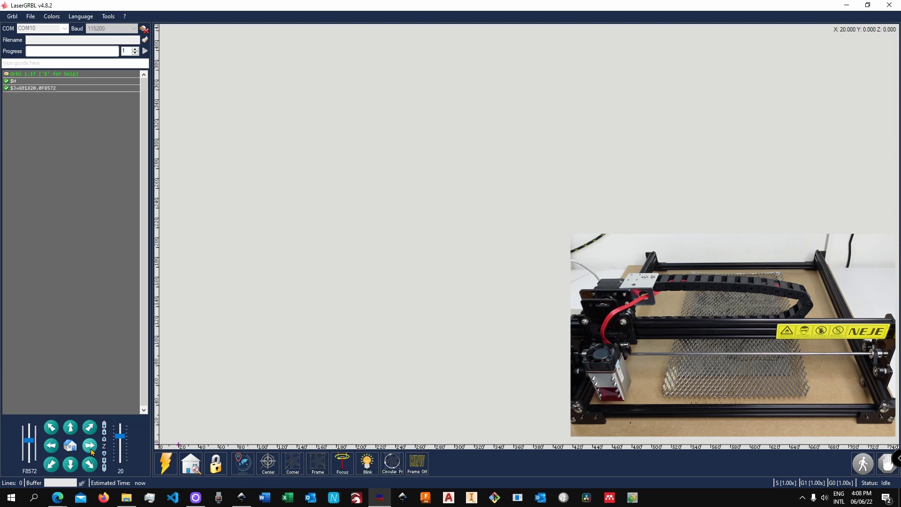
{"action": "double_click", "coordinate": [71, 428]}
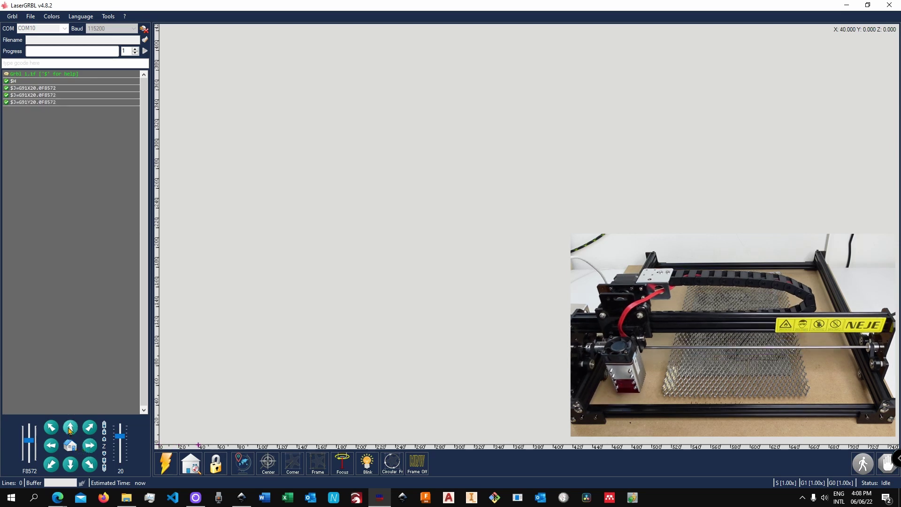
{"action": "left_click", "coordinate": [89, 446]}
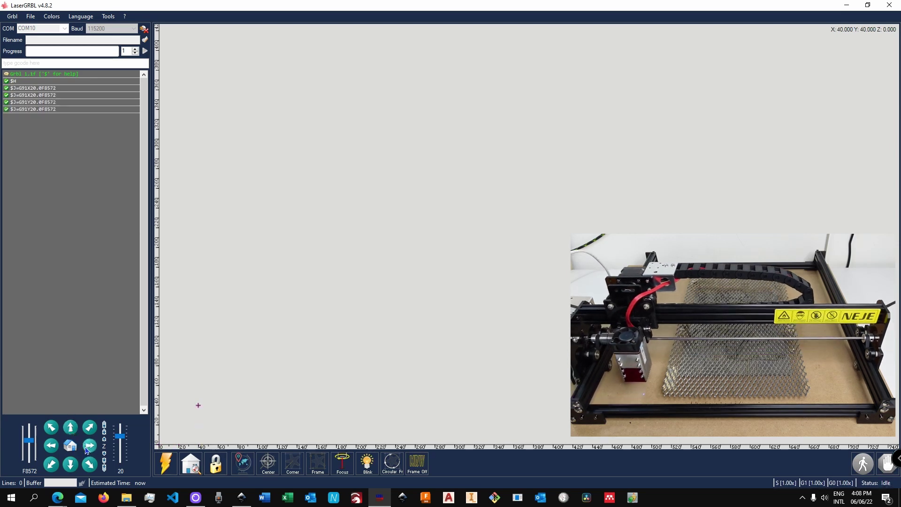
{"action": "left_click", "coordinate": [89, 431]}
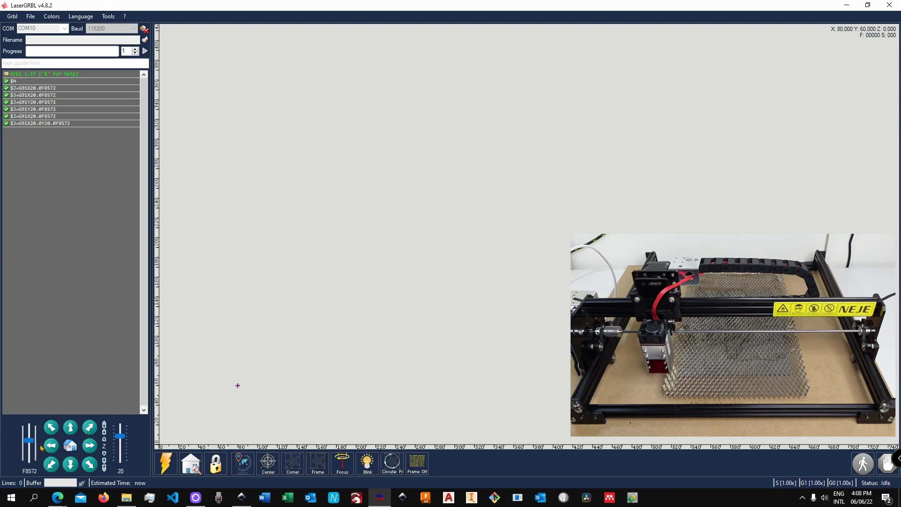
{"action": "left_click_drag", "start_coordinate": [29, 444], "coordinate": [29, 452]}
{"action": "left_click", "coordinate": [71, 429]}
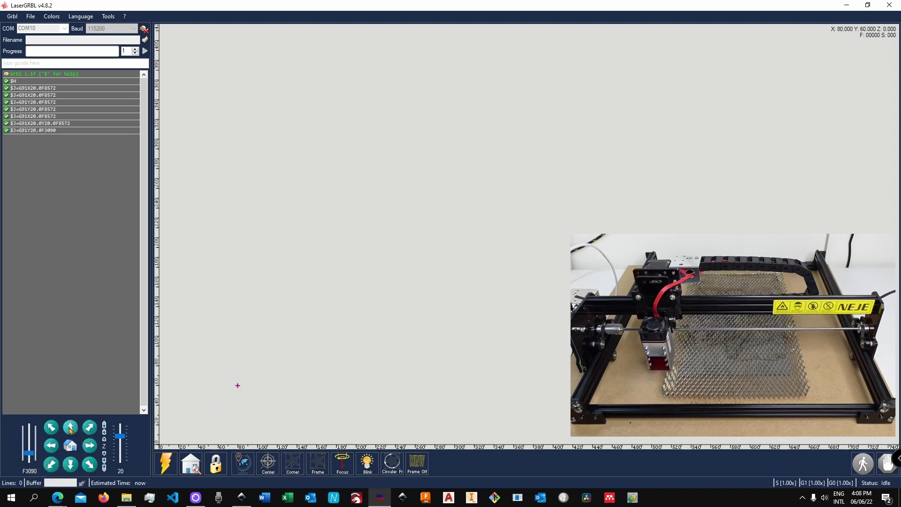
{"action": "left_click", "coordinate": [71, 429]}
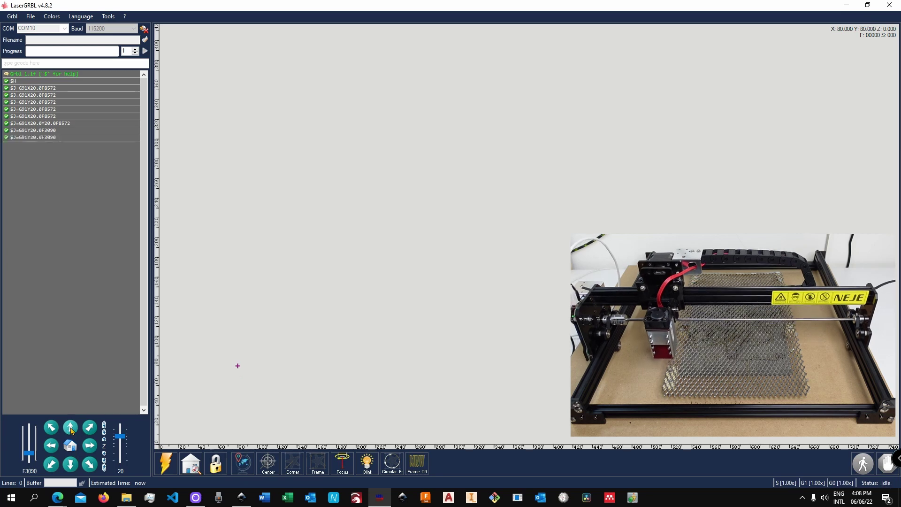
{"action": "left_click", "coordinate": [90, 446]}
- Raise the jog step to 100 and jog the head to X 200, Y 200
{"action": "left_click_drag", "start_coordinate": [119, 436], "coordinate": [120, 431]}
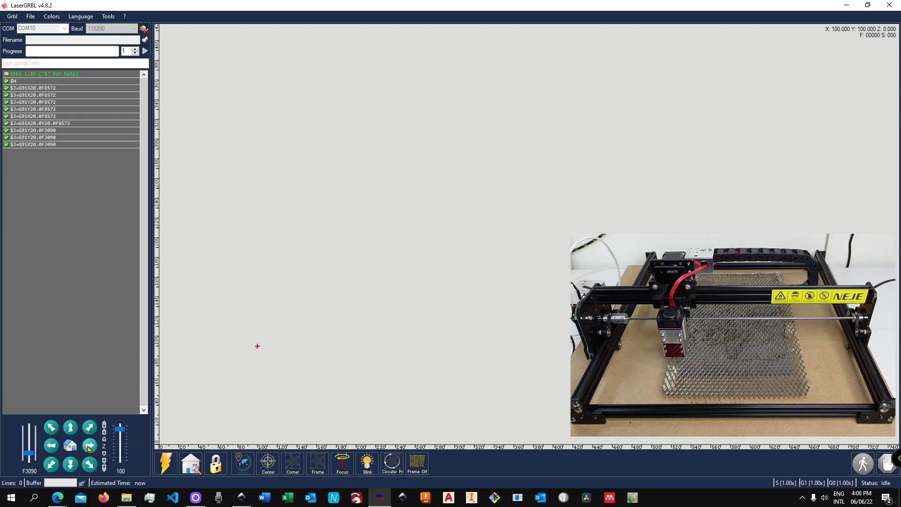
{"action": "left_click", "coordinate": [89, 446]}
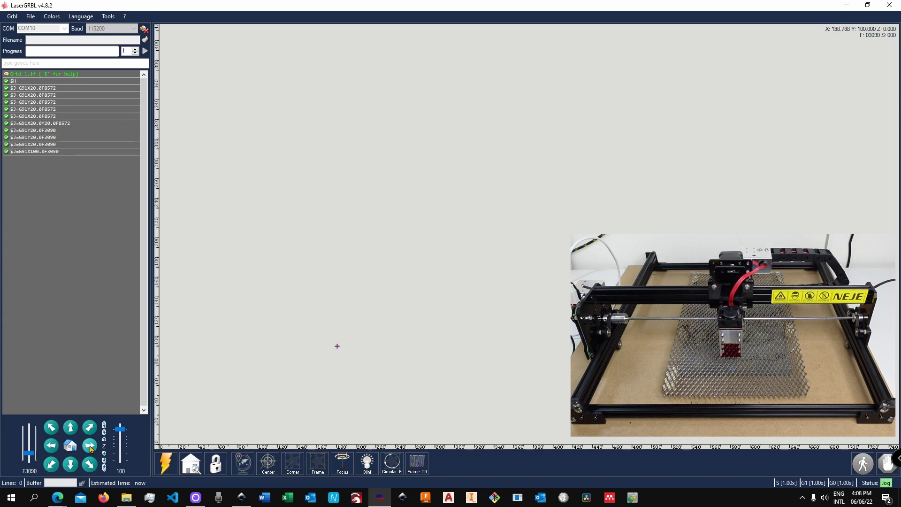
{"action": "left_click", "coordinate": [69, 427]}
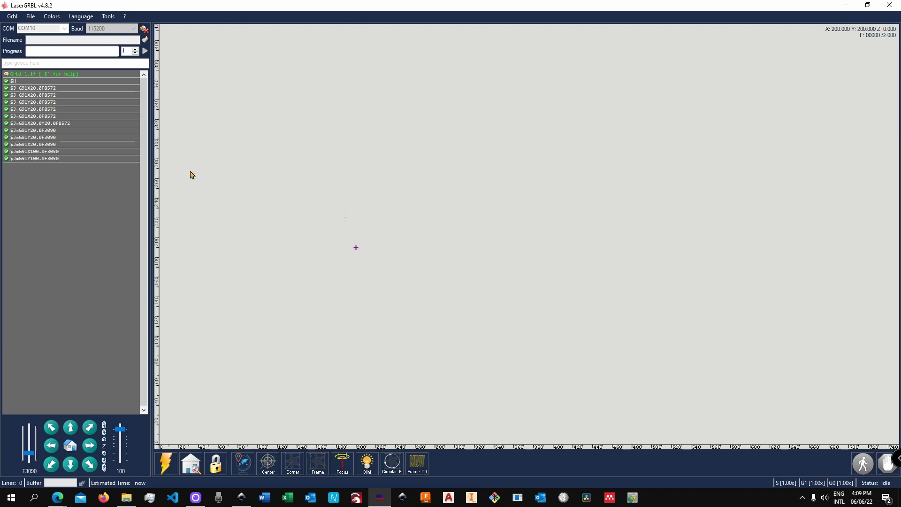
- Bring up File > Open File with the filter left on 'Any supported file'
{"action": "left_click", "coordinate": [30, 16]}
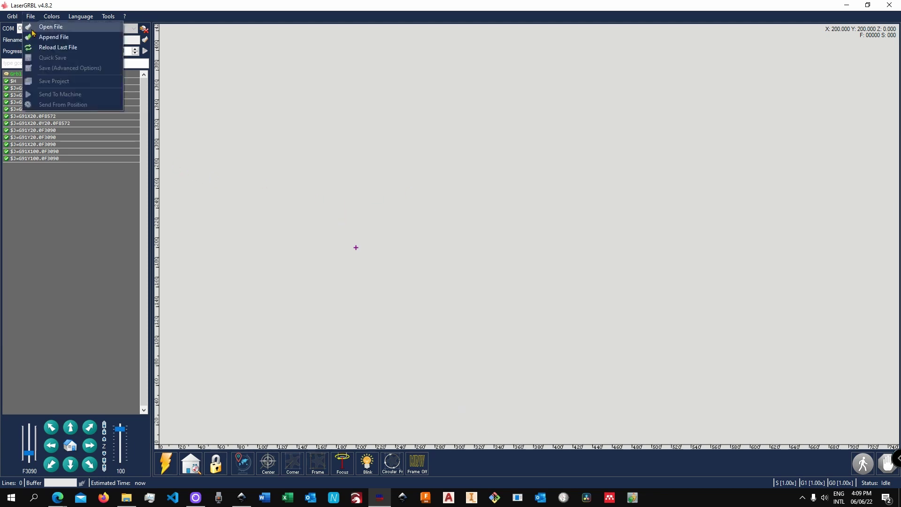
{"action": "left_click", "coordinate": [44, 24]}
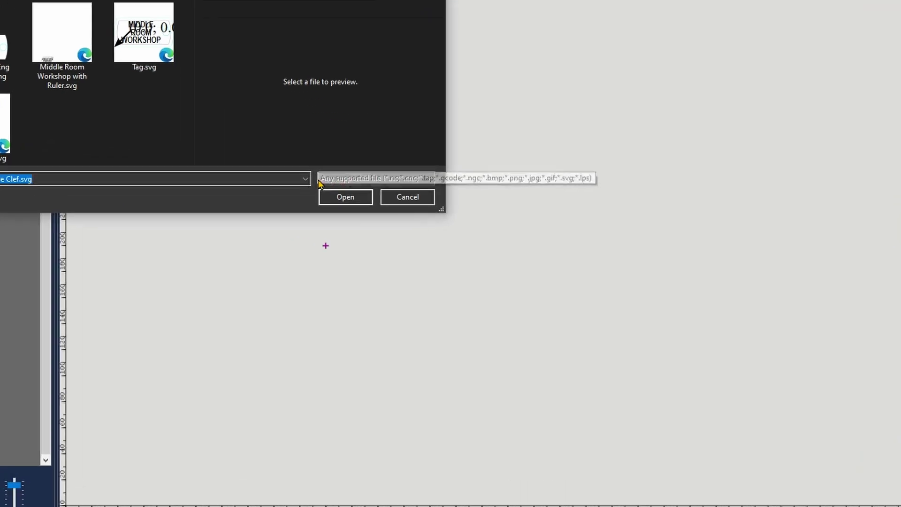
{"action": "left_click", "coordinate": [421, 197]}
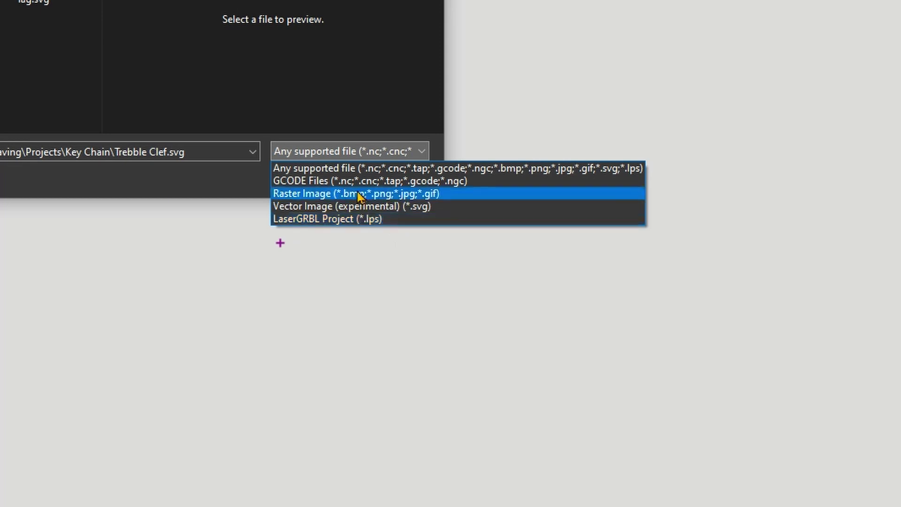
{"action": "left_click", "coordinate": [54, 94]}
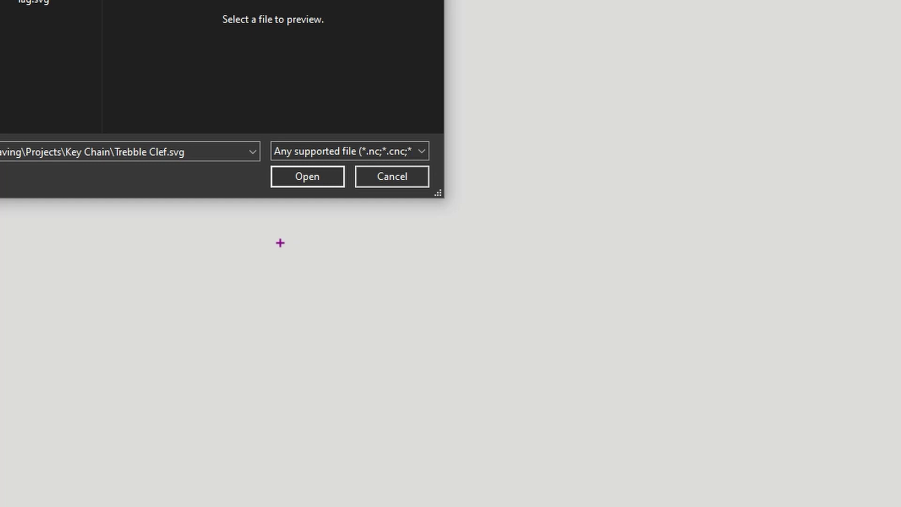
{"action": "scroll", "coordinate": [45, 61], "scroll_direction": "down", "scroll_amount": 3}
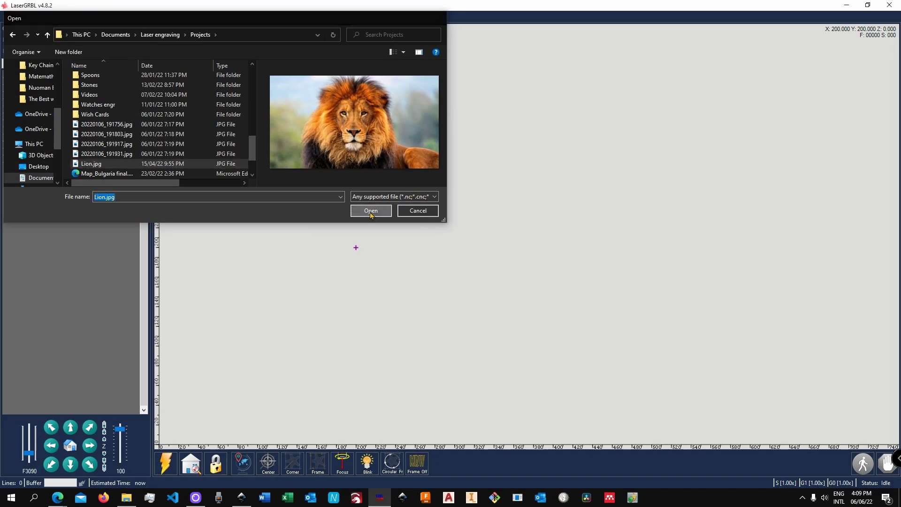
- Import the lion JPG, adjust brightness and contrast, and choose Line To Line Tracing
{"action": "left_click", "coordinate": [307, 177]}
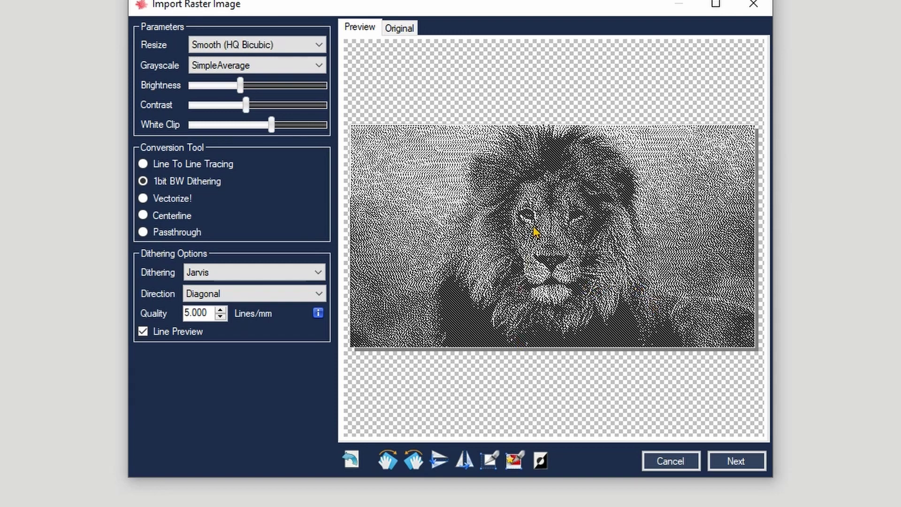
{"action": "left_click_drag", "start_coordinate": [240, 87], "coordinate": [220, 108]}
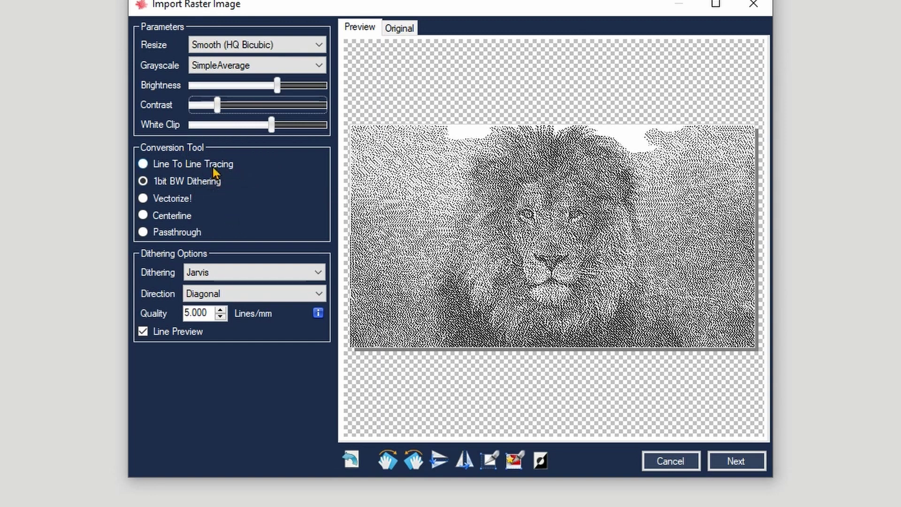
{"action": "left_click_drag", "start_coordinate": [218, 106], "coordinate": [247, 87]}
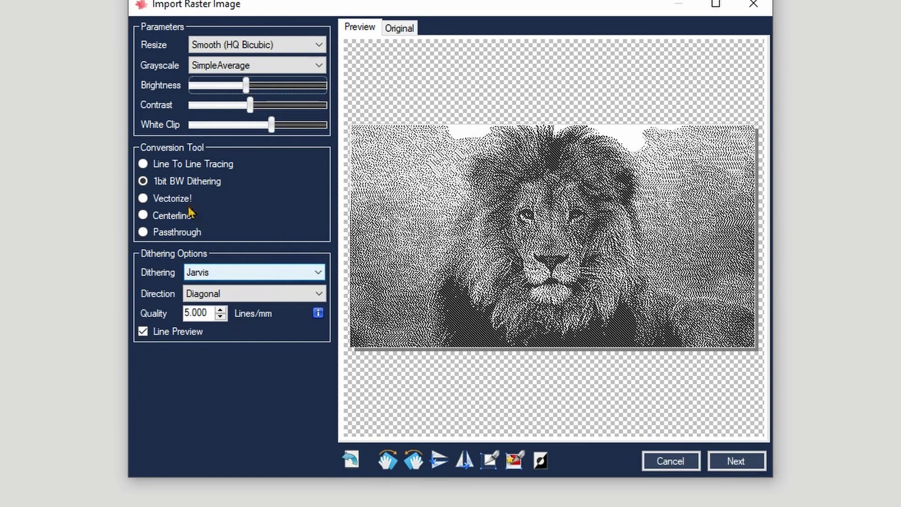
{"action": "left_click", "coordinate": [149, 165]}
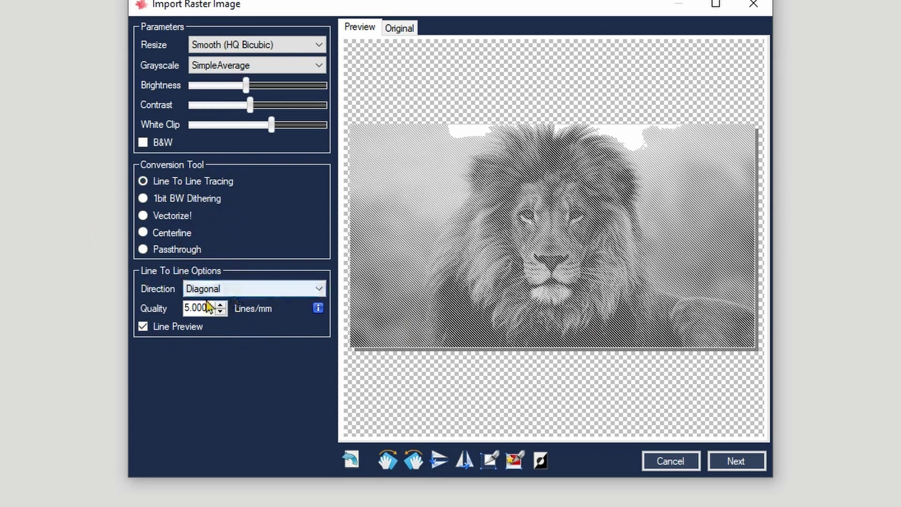
- Set the line direction to Horizontal, then switch the lion to 1bit BW Dithering
{"action": "left_click", "coordinate": [250, 290]}
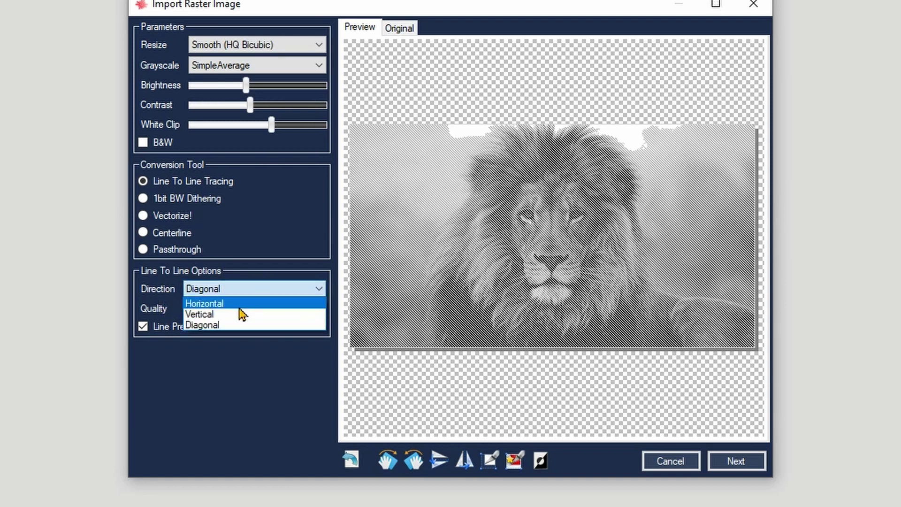
{"action": "left_click", "coordinate": [226, 304]}
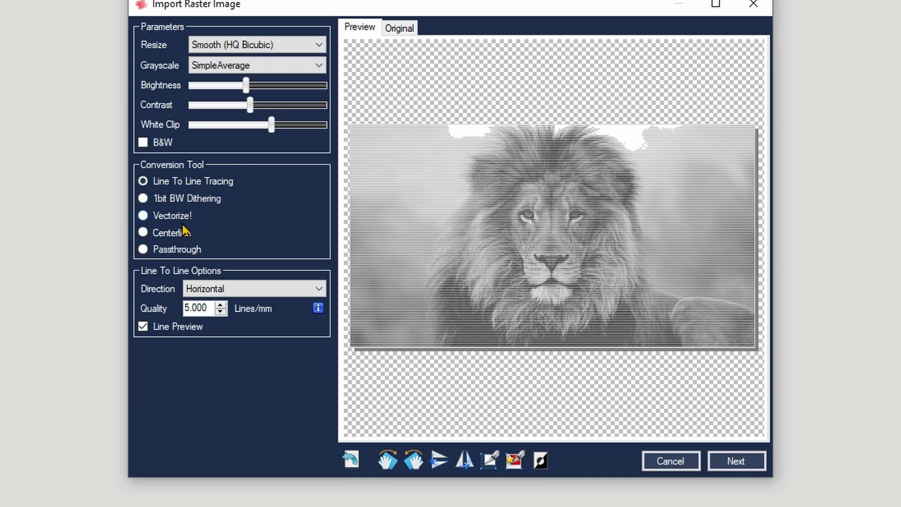
{"action": "left_click", "coordinate": [186, 201]}
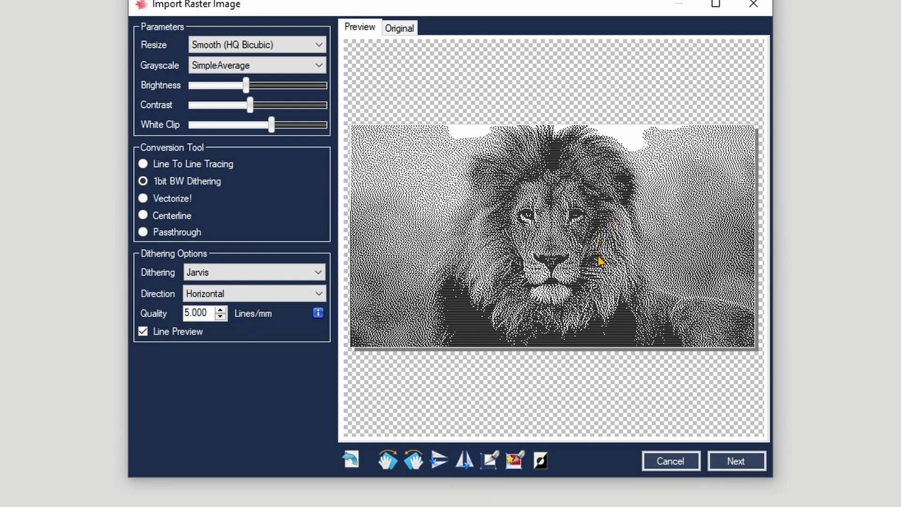
- Keep Jarvis dithering, try Vertical then restore Horizontal direction, and switch to Vectorize!
{"action": "left_click", "coordinate": [280, 281]}
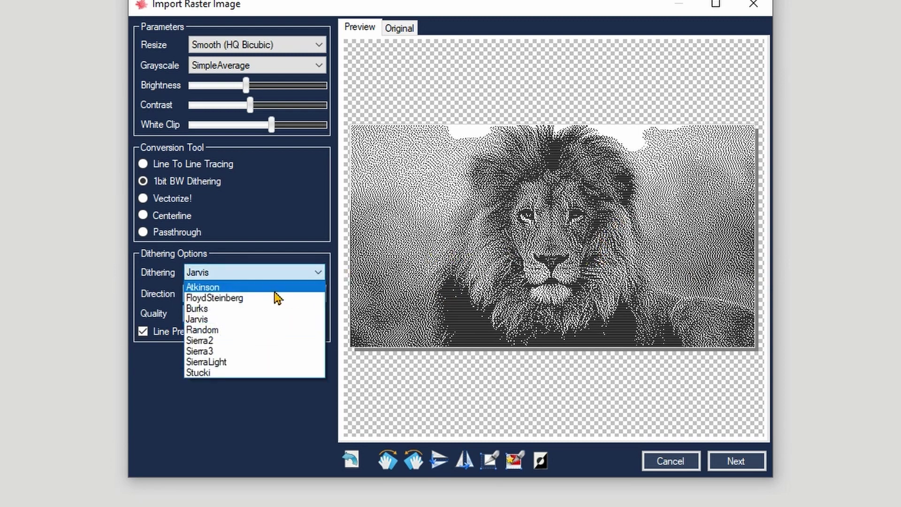
{"action": "left_click", "coordinate": [221, 320]}
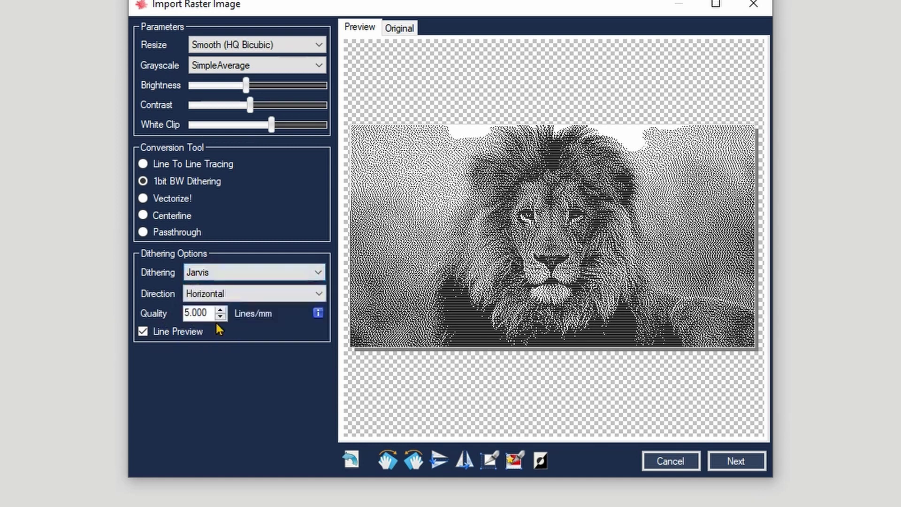
{"action": "left_click", "coordinate": [240, 294]}
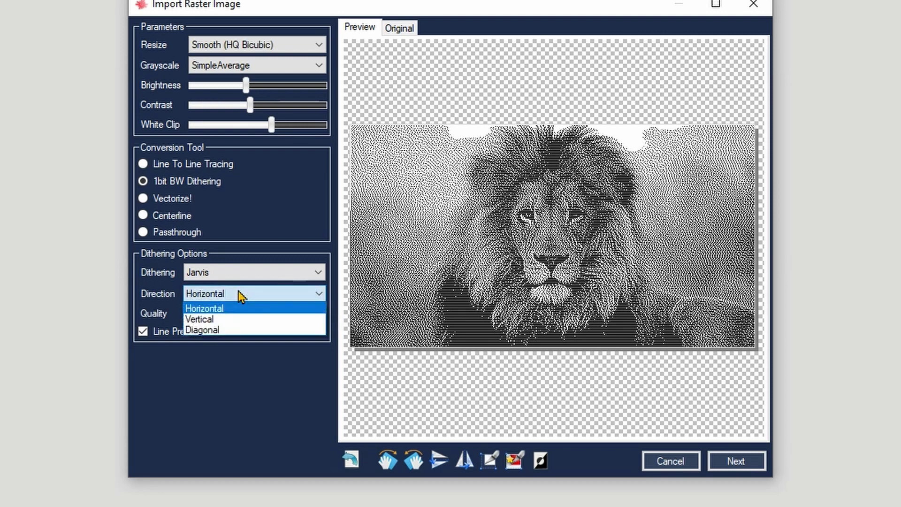
{"action": "left_click", "coordinate": [239, 323]}
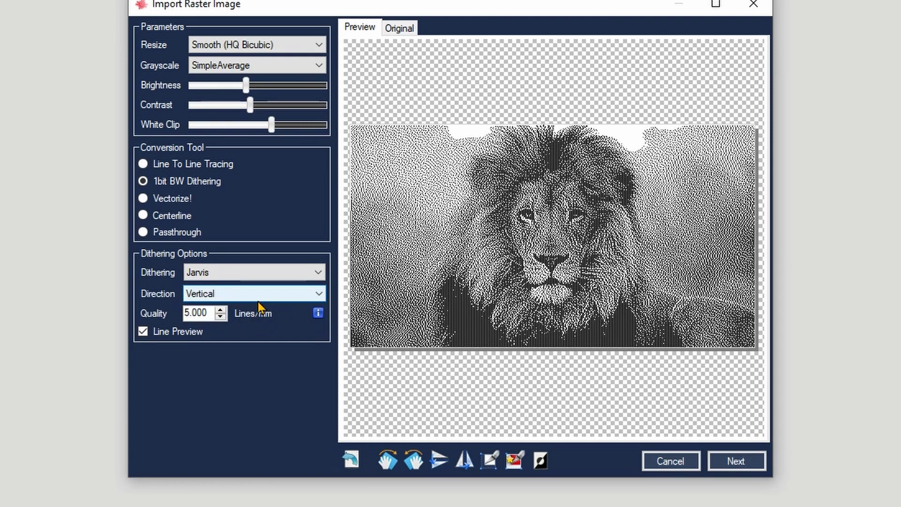
{"action": "left_click", "coordinate": [253, 295]}
{"action": "left_click", "coordinate": [249, 309]}
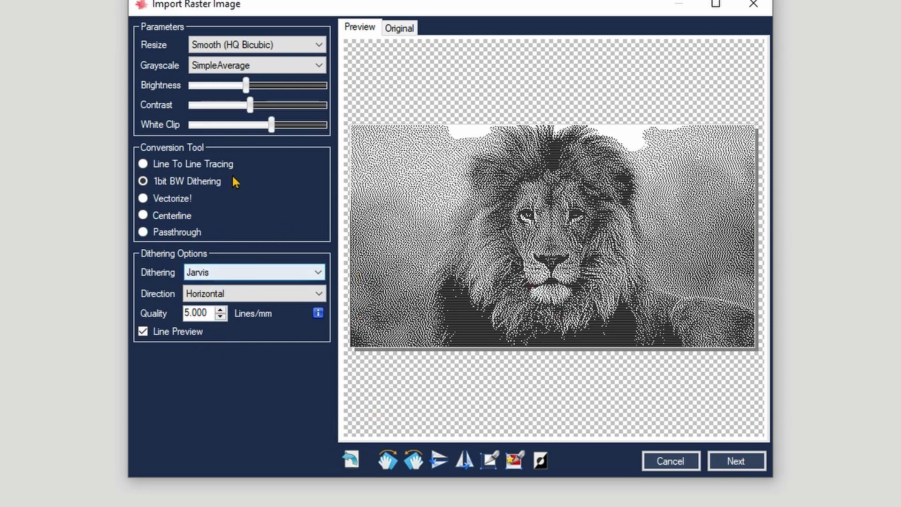
{"action": "left_click", "coordinate": [142, 198]}
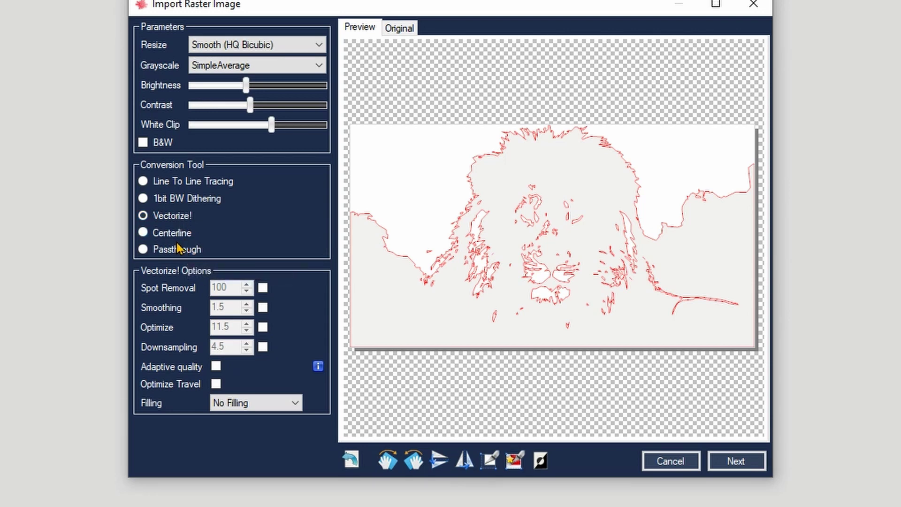
- Preview Centerline and Passthrough conversions, then go back to 1bit BW Dithering
{"action": "left_click", "coordinate": [143, 233]}
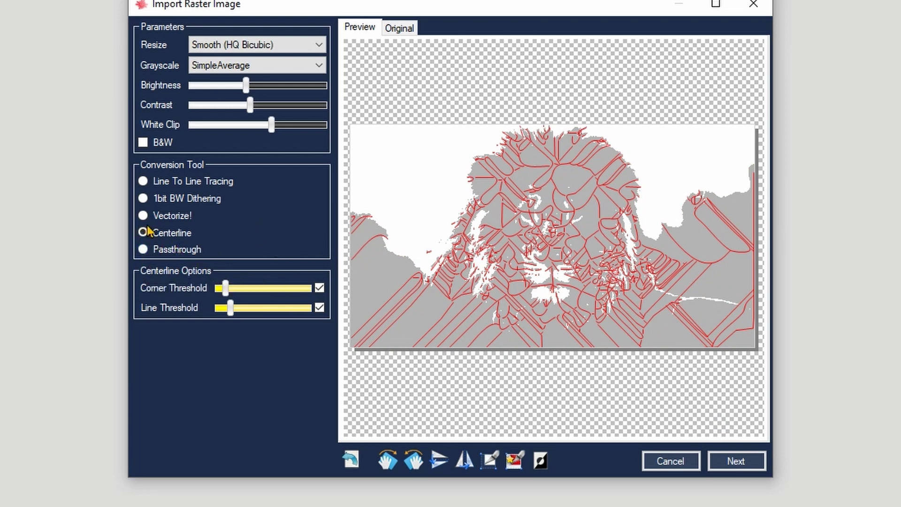
{"action": "left_click", "coordinate": [155, 251]}
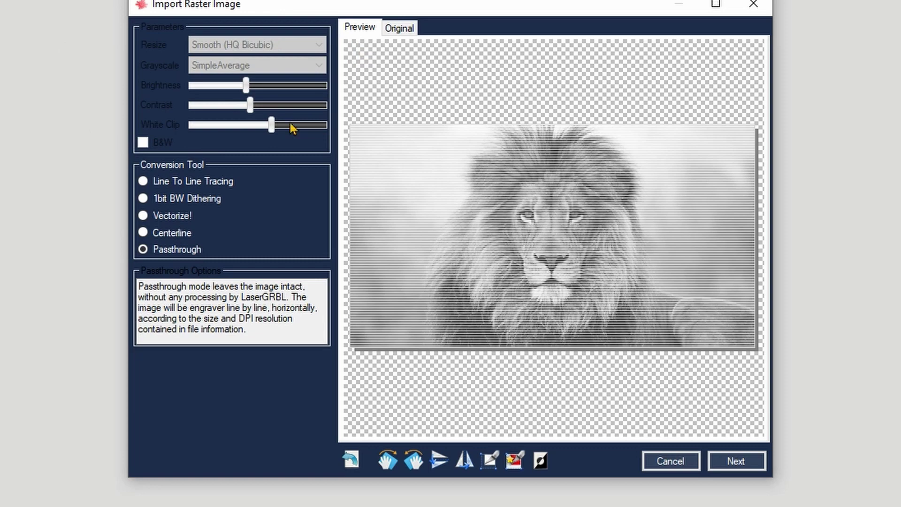
{"action": "left_click", "coordinate": [158, 203]}
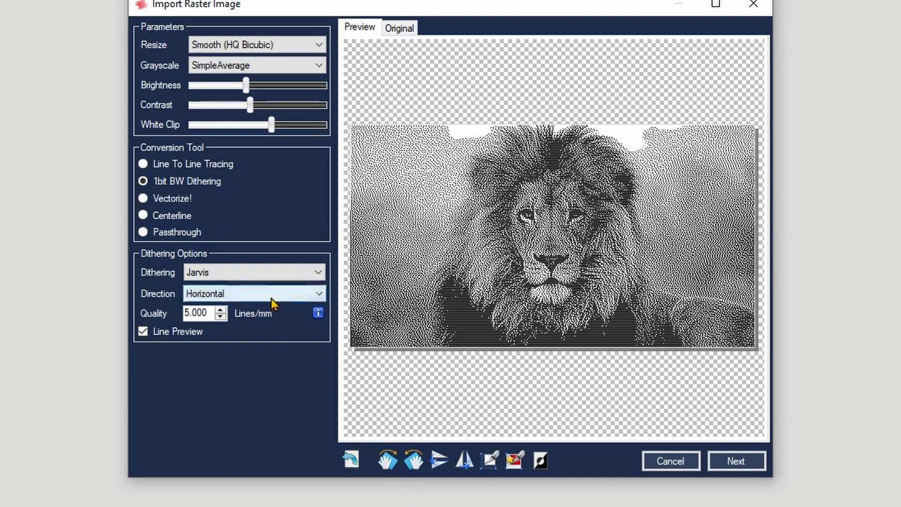
- Rotate the lion image through several orientations, ending back upright in landscape
{"action": "left_click", "coordinate": [389, 462]}
{"action": "left_click", "coordinate": [414, 461]}
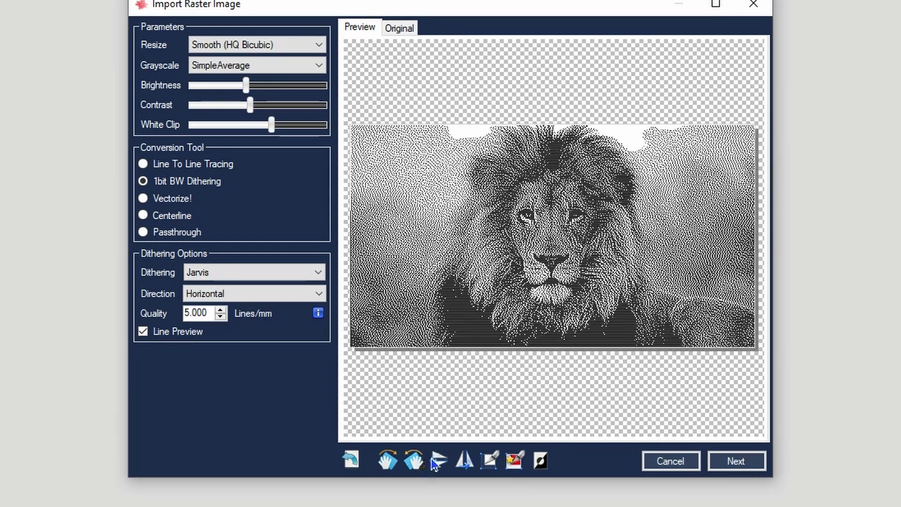
{"action": "left_click", "coordinate": [439, 461]}
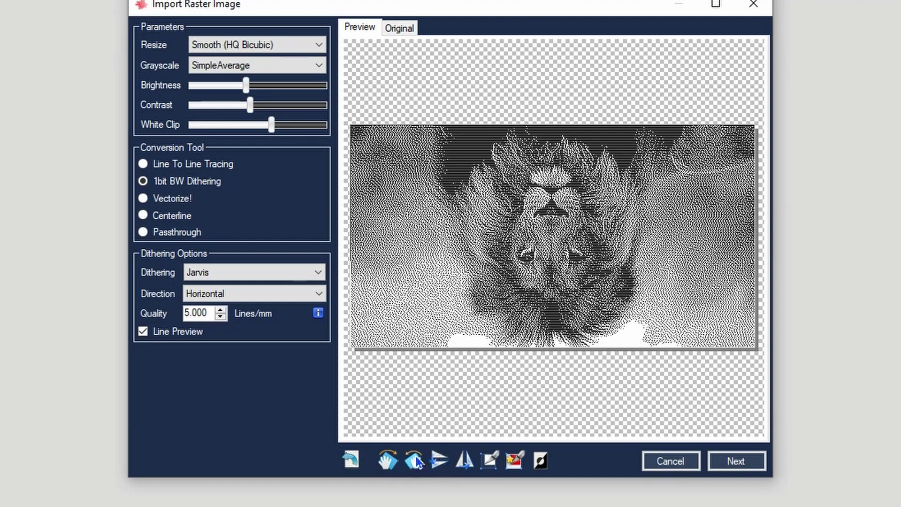
{"action": "left_click", "coordinate": [413, 461]}
{"action": "left_click", "coordinate": [414, 461]}
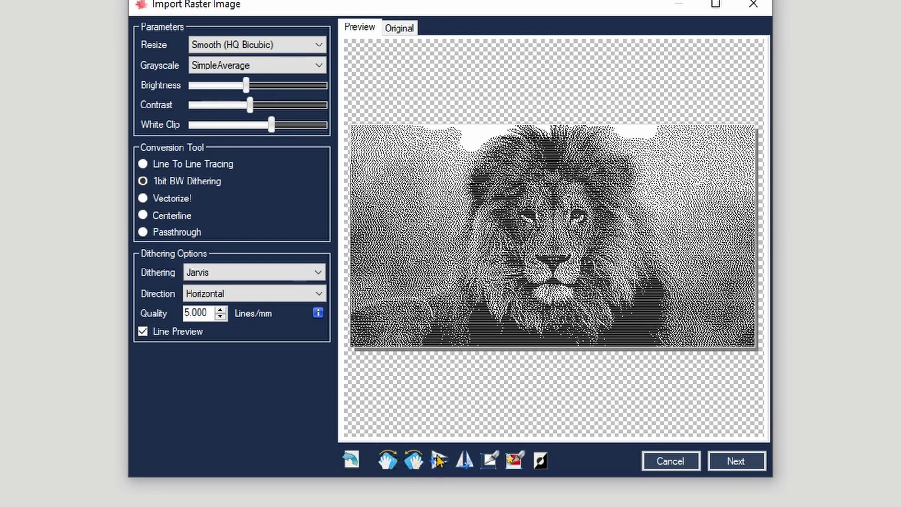
- Crop the image to the lion's face, try inverting it and restore it, then continue
{"action": "left_click", "coordinate": [490, 460]}
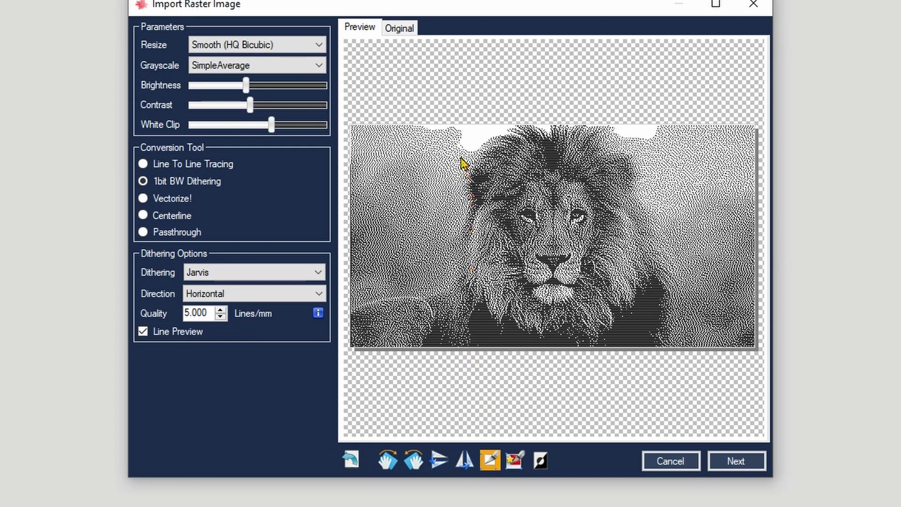
{"action": "left_click_drag", "start_coordinate": [486, 316], "coordinate": [690, 134]}
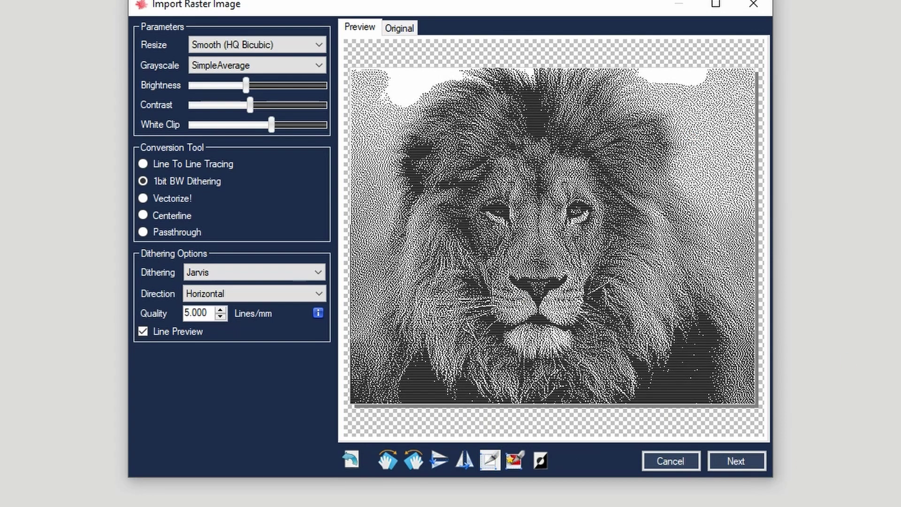
{"action": "left_click", "coordinate": [540, 460]}
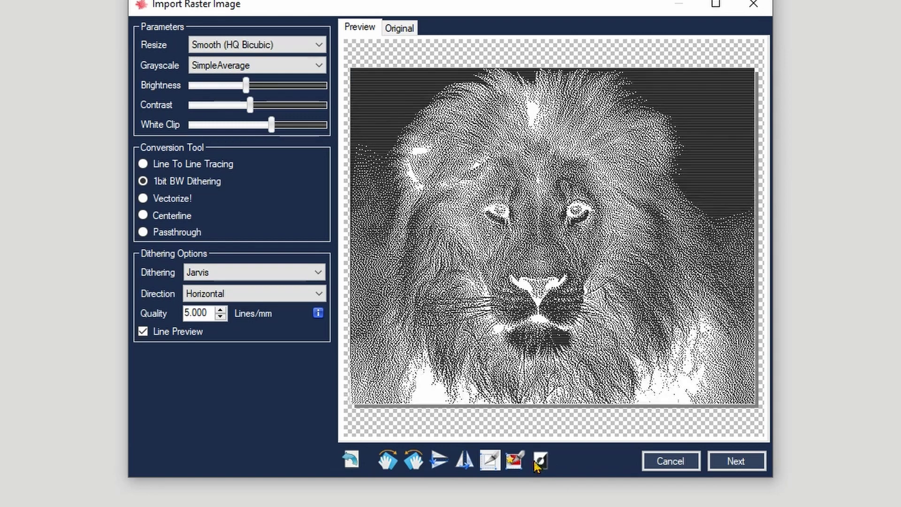
{"action": "left_click", "coordinate": [540, 461]}
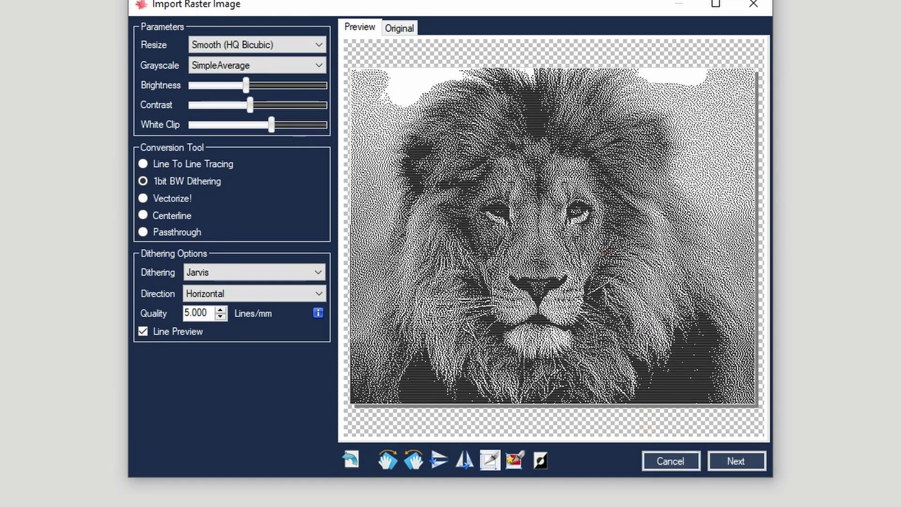
{"action": "left_click", "coordinate": [736, 461]}
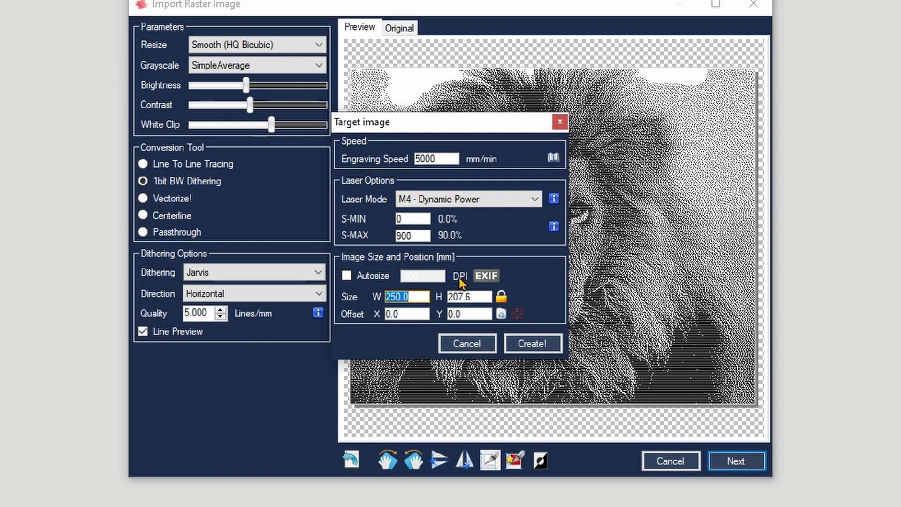
- Turn off autosize, set the width to 200 mm (166.1 tall), and centre it at X -100, Y -83.1
{"action": "left_click", "coordinate": [347, 276]}
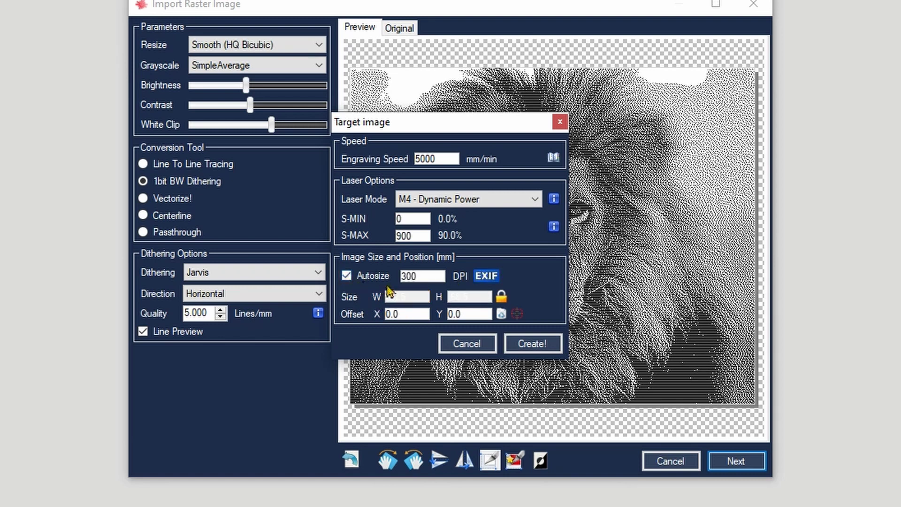
{"action": "left_click", "coordinate": [488, 276]}
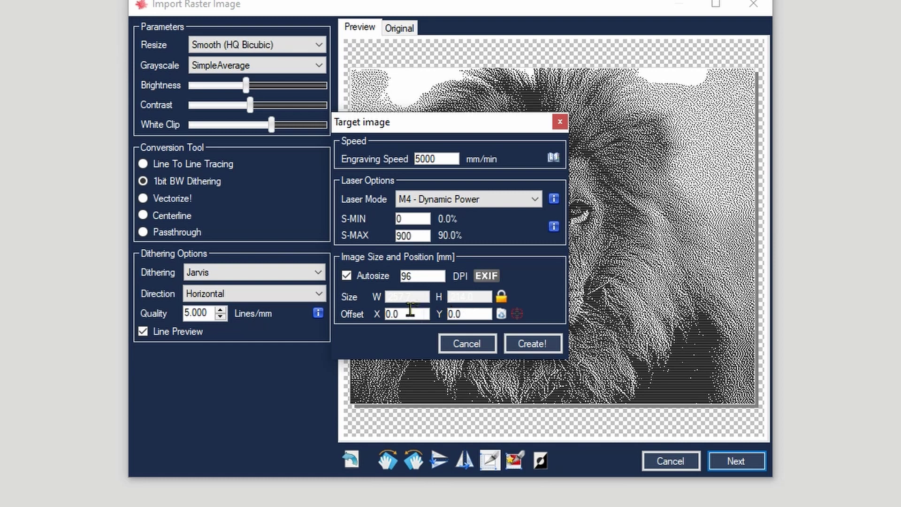
{"action": "left_click", "coordinate": [347, 276]}
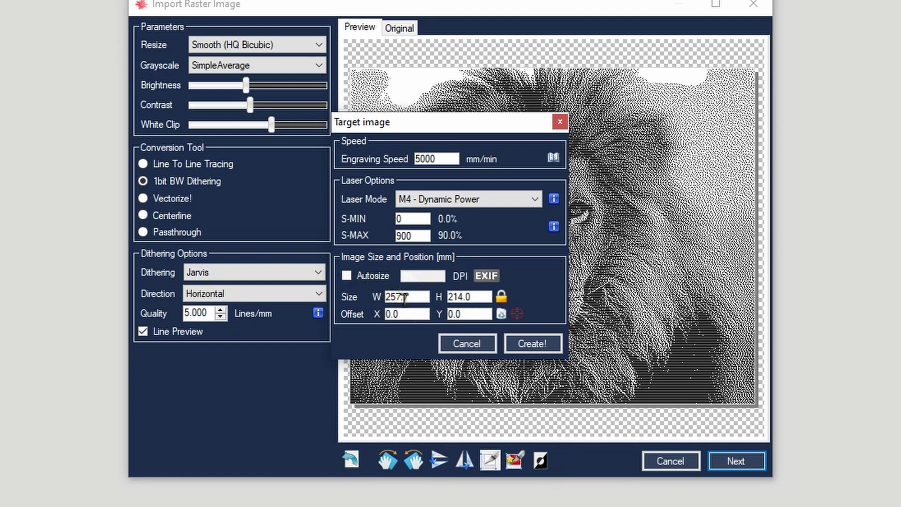
{"action": "left_click", "coordinate": [419, 297]}
{"action": "double_click", "coordinate": [414, 296]}
{"action": "type", "text": "200"}
{"action": "left_click", "coordinate": [471, 314]}
{"action": "left_click", "coordinate": [518, 314]}
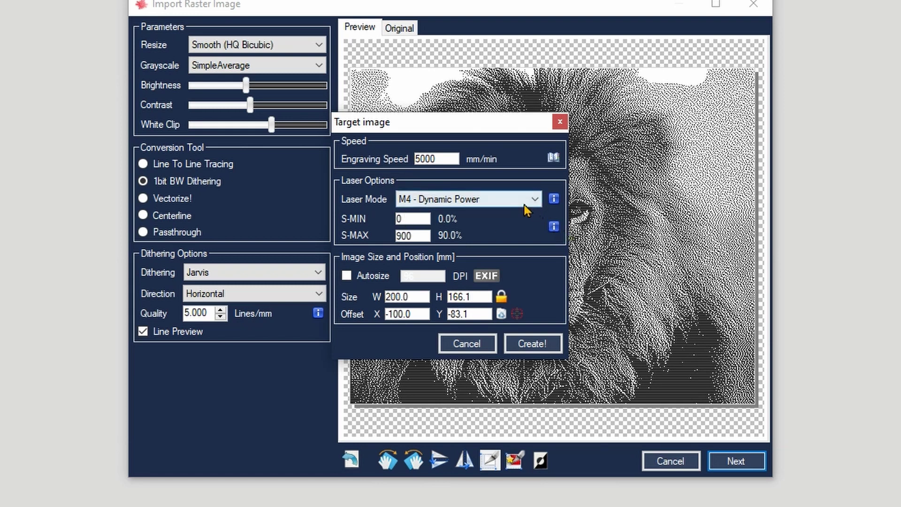
- Try M3 - Constant Power, then return the laser mode to M4 - Dynamic Power
{"action": "left_click", "coordinate": [434, 202]}
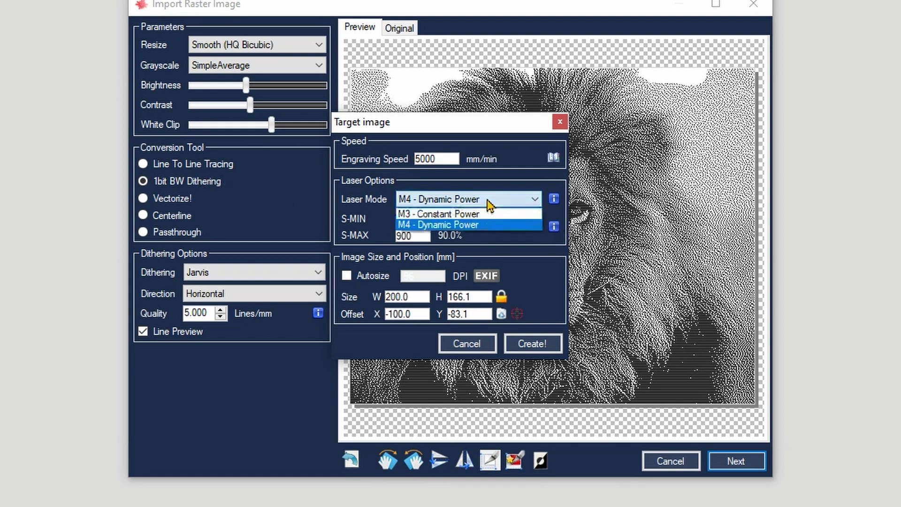
{"action": "left_click", "coordinate": [458, 210]}
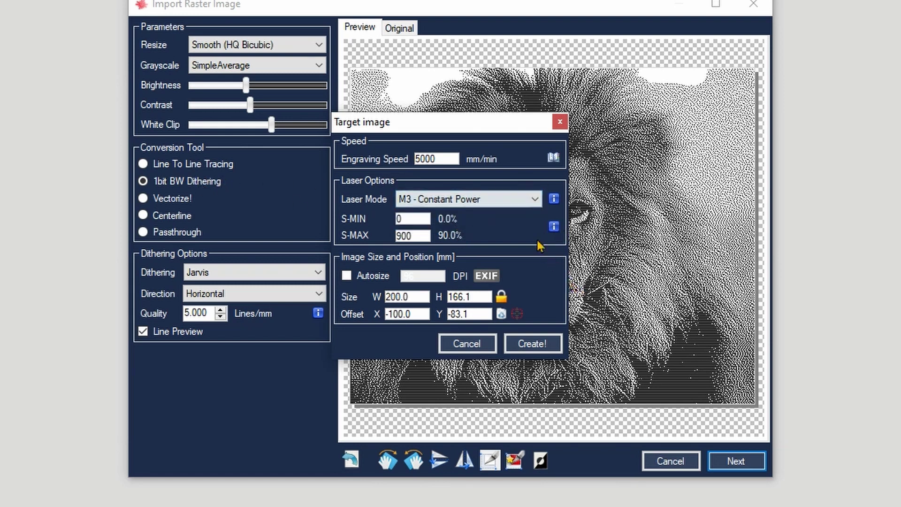
{"action": "left_click", "coordinate": [516, 204]}
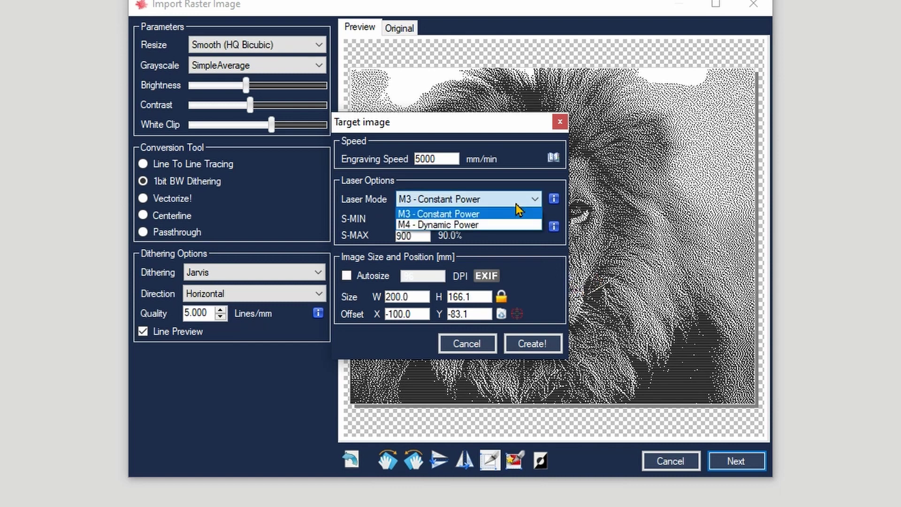
{"action": "left_click", "coordinate": [471, 226]}
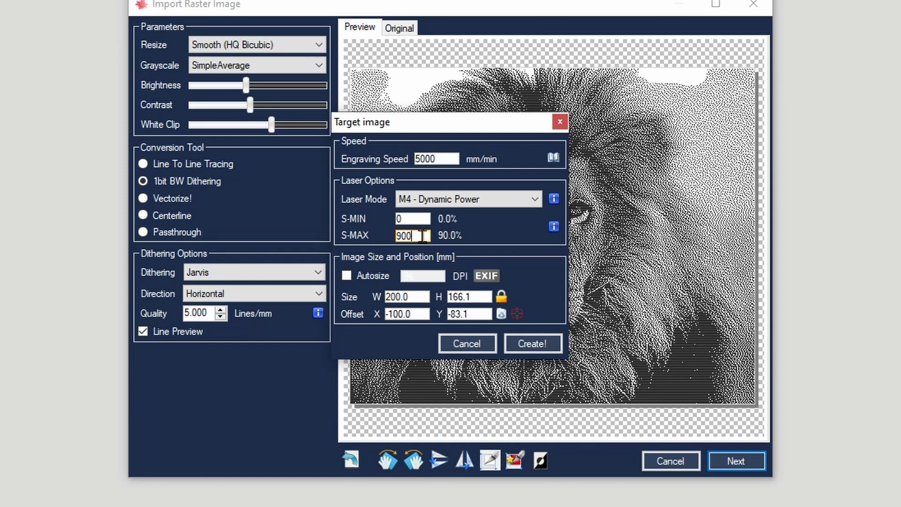
- Set S-MIN to 100 (10%) and create the lion engraving
{"action": "left_click", "coordinate": [411, 220]}
{"action": "key", "text": "BackSpace"}
{"action": "type", "text": "100"}
{"action": "left_click", "coordinate": [413, 236]}
{"action": "left_click", "coordinate": [530, 342]}
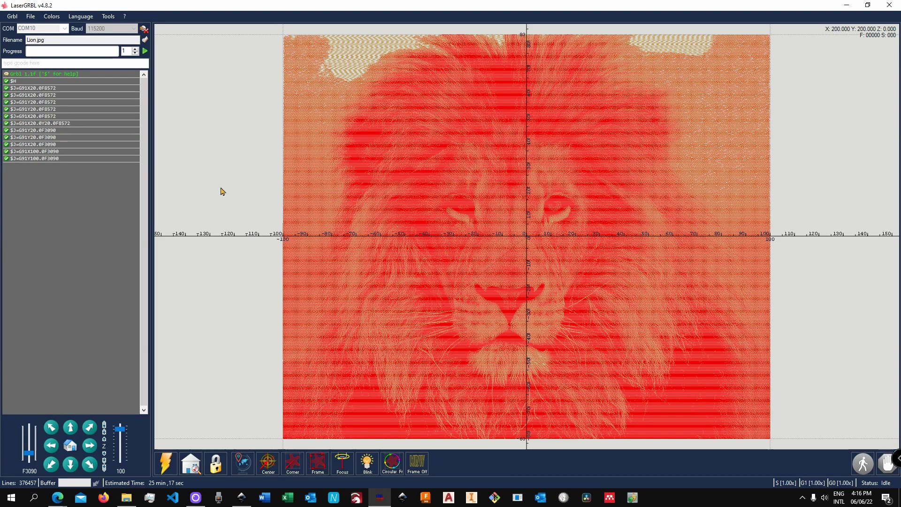
- Open the File menu once the 376457-line lion engraving has loaded
{"action": "left_click", "coordinate": [30, 16]}
- Load Trebble Clef.svg from the Key Chain folder and select its Border Speed field
{"action": "mouse_move", "coordinate": [59, 18]}
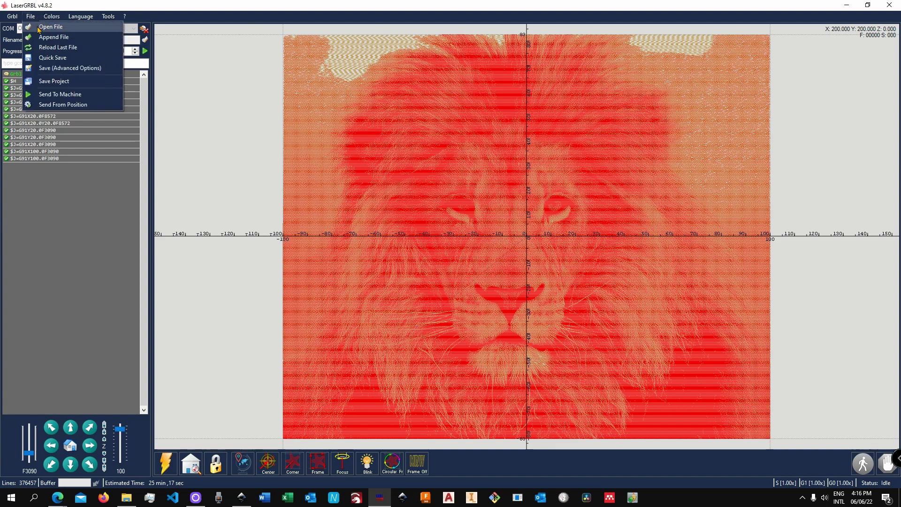
{"action": "left_click", "coordinate": [45, 27]}
{"action": "scroll", "coordinate": [125, 121], "scroll_direction": "down", "scroll_amount": 3}
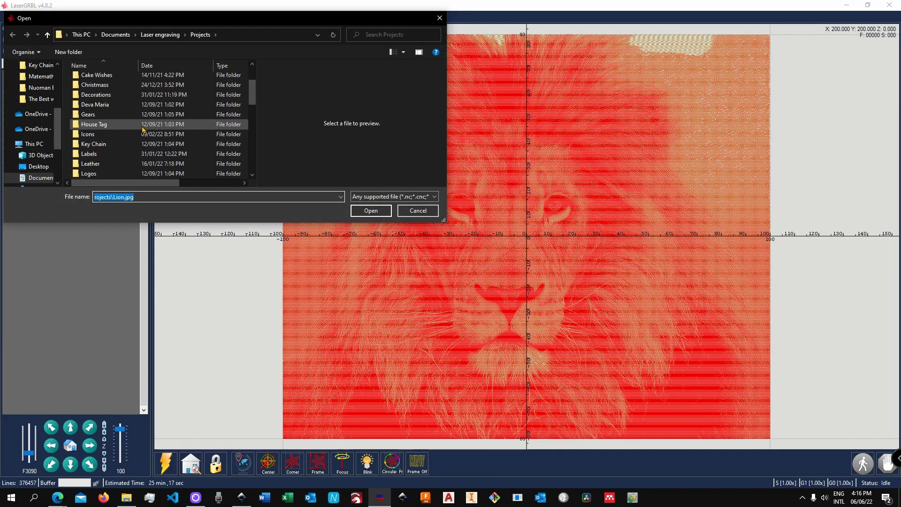
{"action": "double_click", "coordinate": [117, 115]}
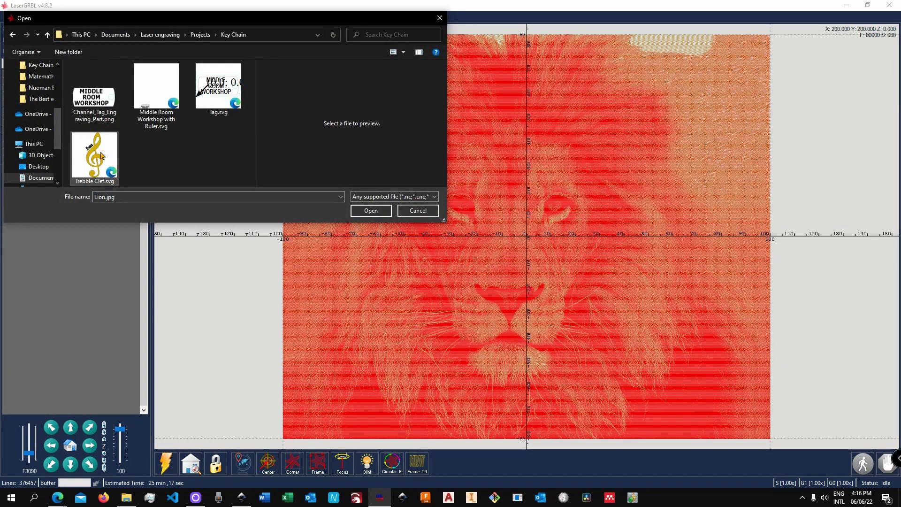
{"action": "left_click", "coordinate": [103, 156]}
{"action": "left_click", "coordinate": [370, 211]}
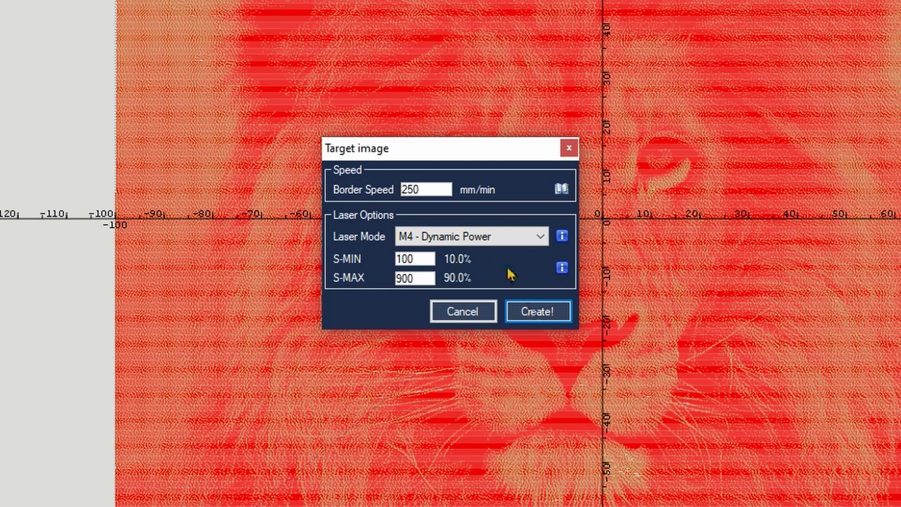
{"action": "left_click", "coordinate": [430, 189]}
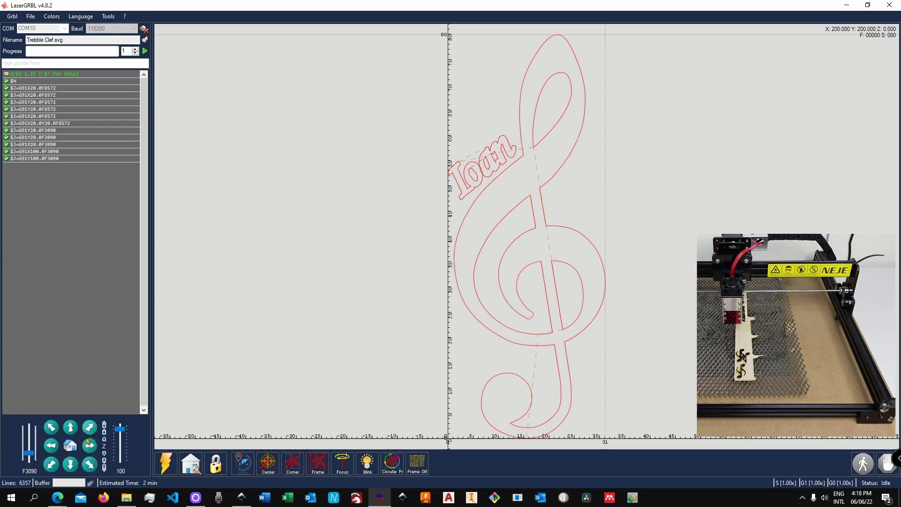
- With a 20 mm jog step, move the head 20 mm right and 60 mm in negative Y
{"action": "left_click", "coordinate": [120, 434]}
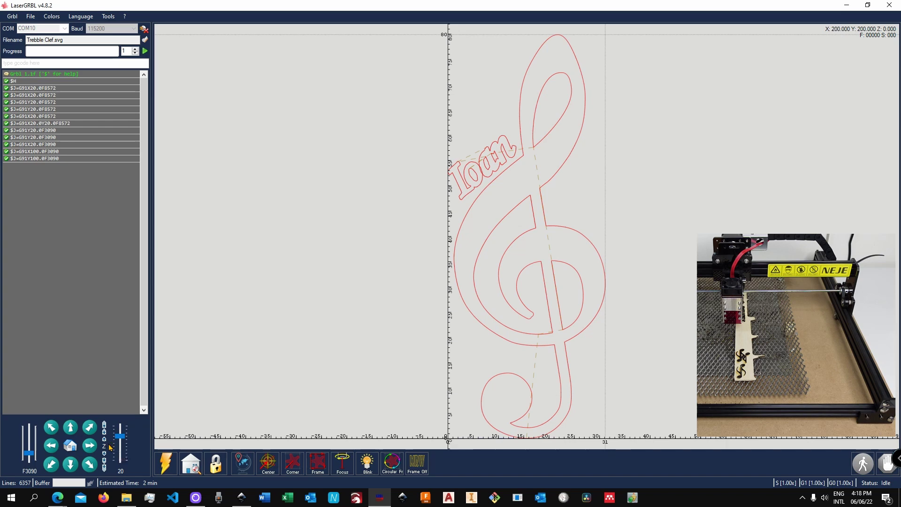
{"action": "left_click", "coordinate": [90, 448]}
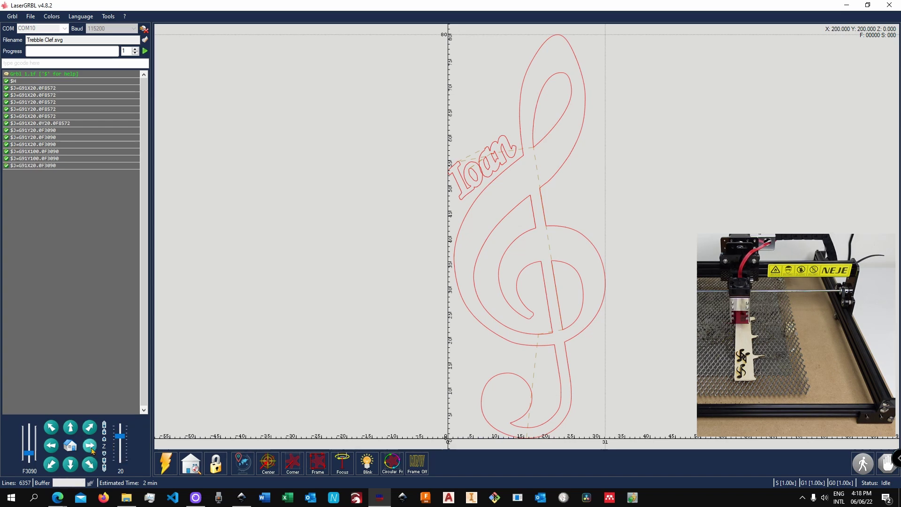
{"action": "left_click", "coordinate": [71, 465]}
{"action": "left_click", "coordinate": [70, 465]}
{"action": "left_click", "coordinate": [71, 465]}
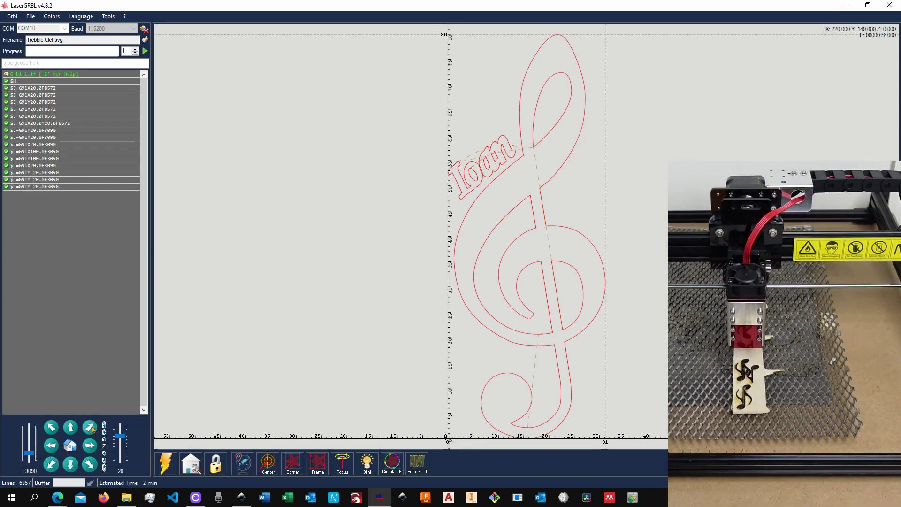
- Refine the head position with 10 mm and 2 mm jogs to X 204, Y 140
{"action": "left_click_drag", "start_coordinate": [119, 441], "coordinate": [120, 443]}
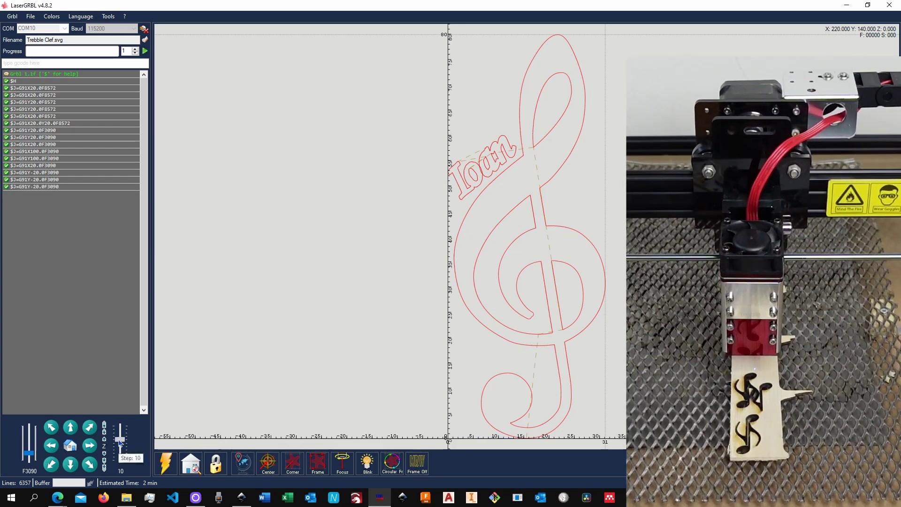
{"action": "left_click", "coordinate": [52, 446]}
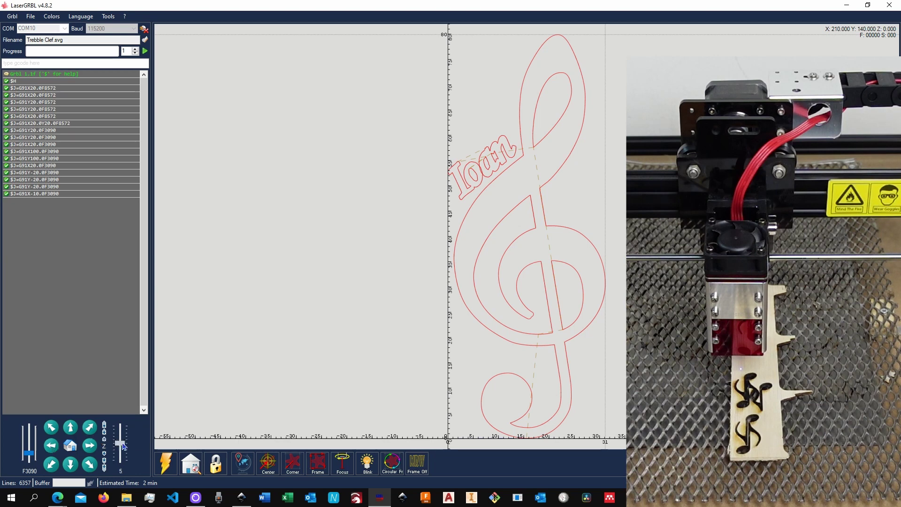
{"action": "mouse_move", "coordinate": [121, 439]}
{"action": "left_mouse_down"}
{"action": "mouse_move", "coordinate": [122, 454]}
{"action": "mouse_move", "coordinate": [121, 446]}
{"action": "left_mouse_up"}
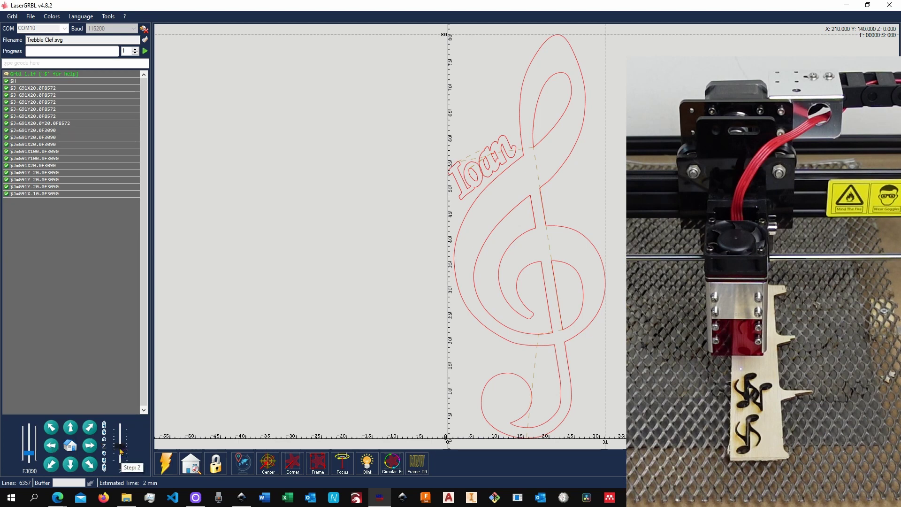
{"action": "left_click", "coordinate": [57, 447]}
{"action": "left_click", "coordinate": [57, 445]}
{"action": "left_click", "coordinate": [58, 446]}
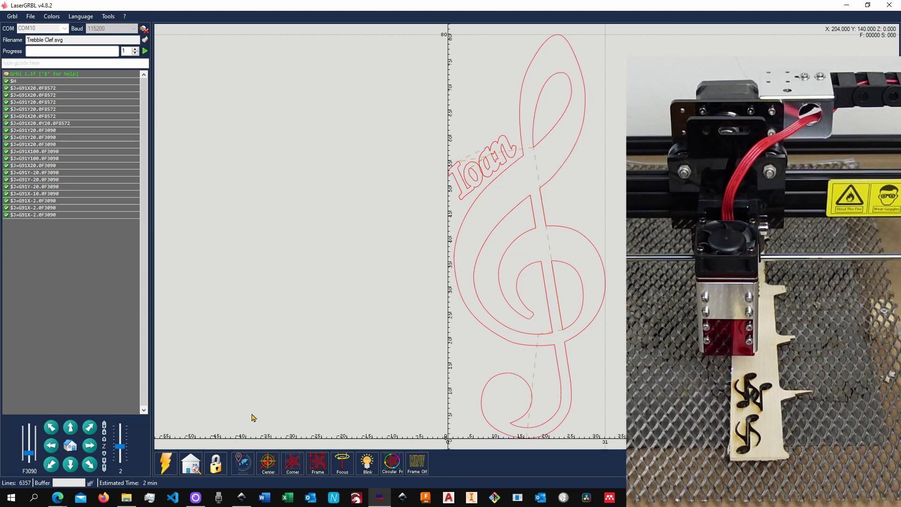
- Set the head position as the G92 zero point and trace the clef's 31 × 80 mm frame
{"action": "left_click", "coordinate": [242, 469]}
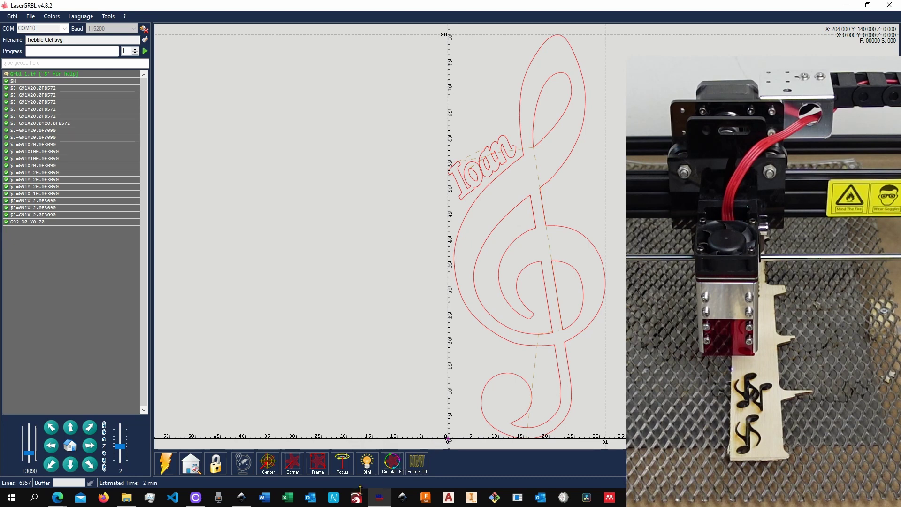
{"action": "left_click", "coordinate": [319, 466]}
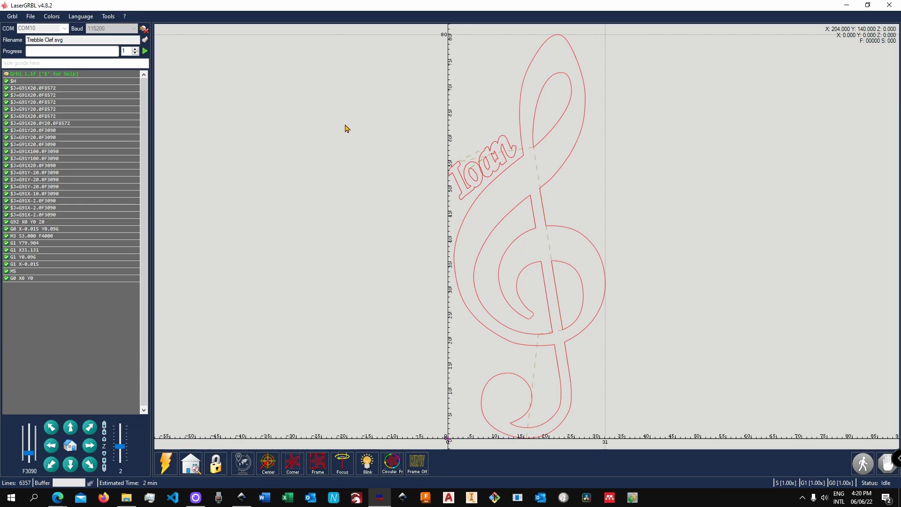
{"action": "left_click", "coordinate": [145, 52]}
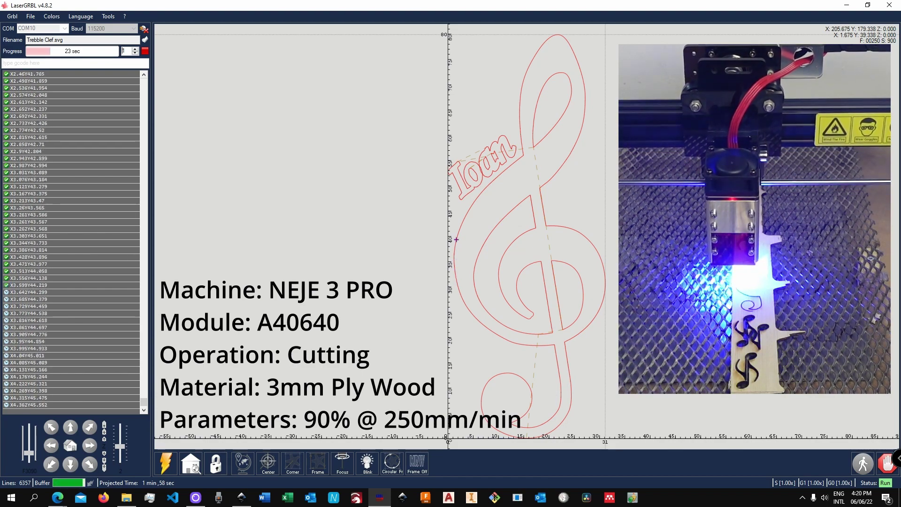
- Raise the power override to 1.07x and lower the linear speed override to about 0.83x
{"action": "left_click", "coordinate": [802, 483]}
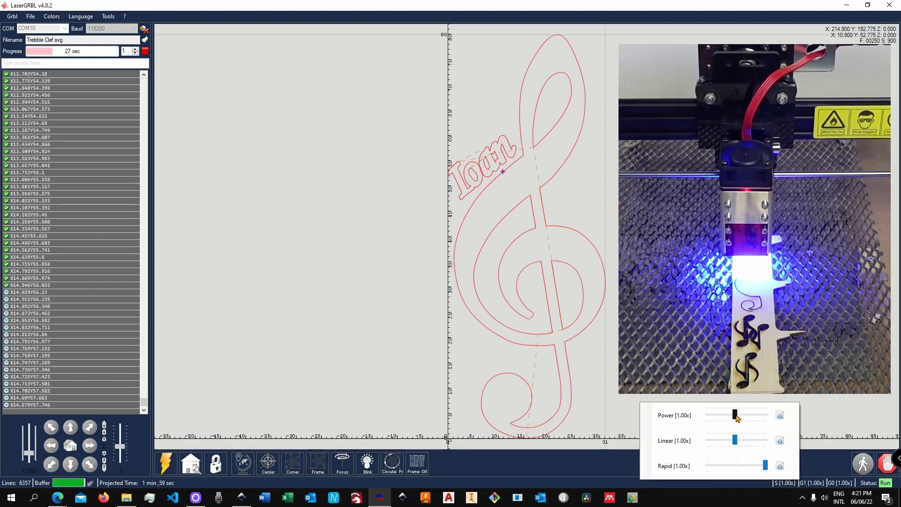
{"action": "left_click_drag", "start_coordinate": [736, 417], "coordinate": [740, 418]}
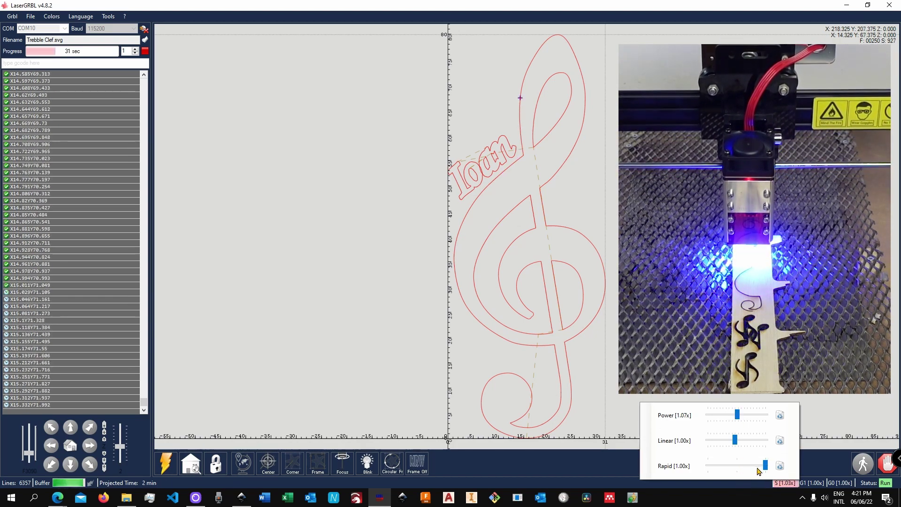
{"action": "left_click_drag", "start_coordinate": [735, 440], "coordinate": [729, 441]}
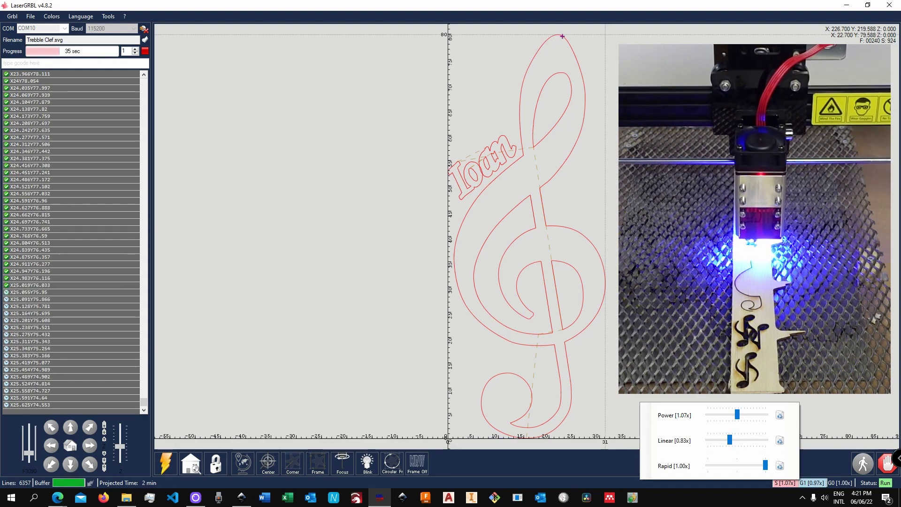